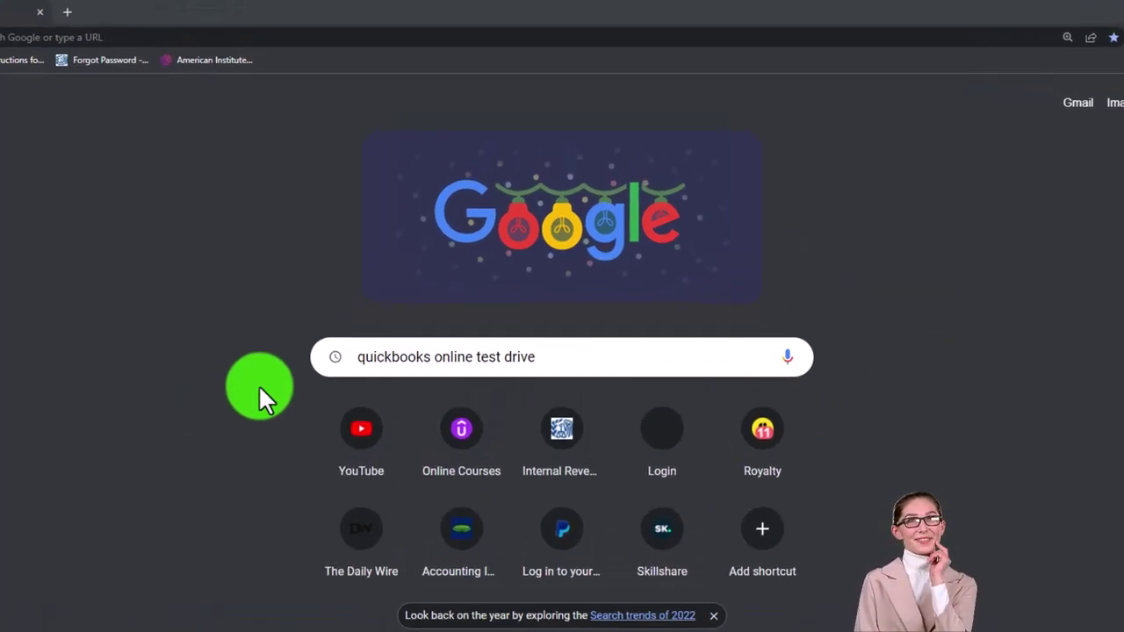
Search Google for "quickbooks online test drive"
{"action": "left_click", "coordinate": [576, 354]}
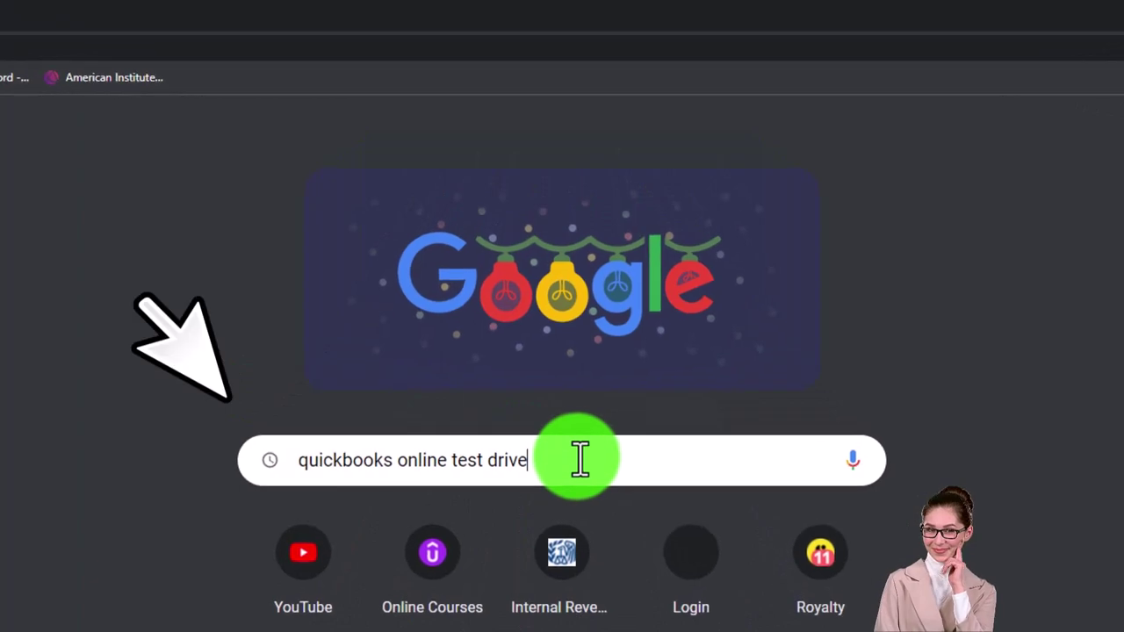
{"action": "key", "text": "Return"}
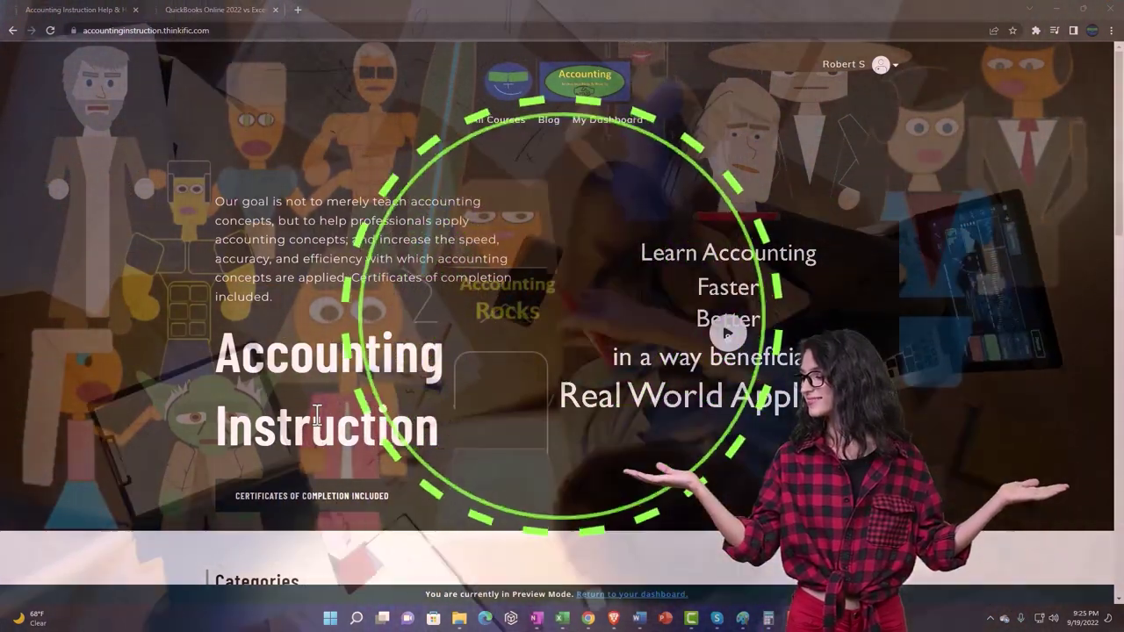
Look through the Accounting Instruction course categories and the lesson sections of the QuickBooks Online 2022 vs Excel course
{"action": "scroll", "coordinate": [155, 479], "scroll_direction": "down", "scroll_amount": 5}
{"action": "scroll", "coordinate": [154, 479], "scroll_direction": "down", "scroll_amount": 3}
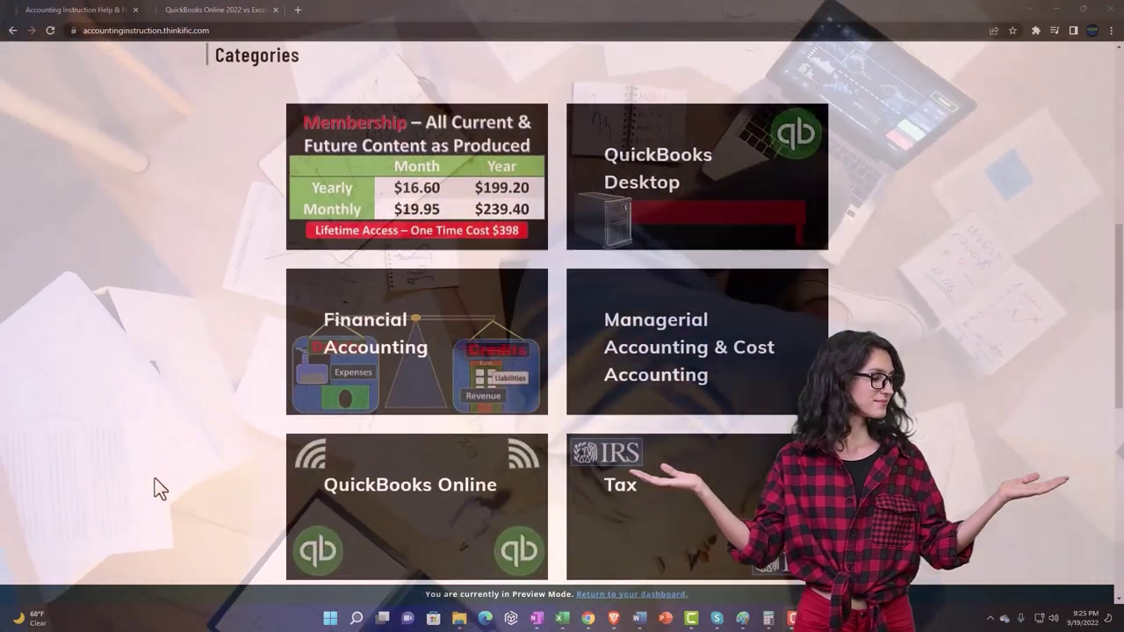
{"action": "scroll", "coordinate": [154, 479], "scroll_direction": "down", "scroll_amount": 4}
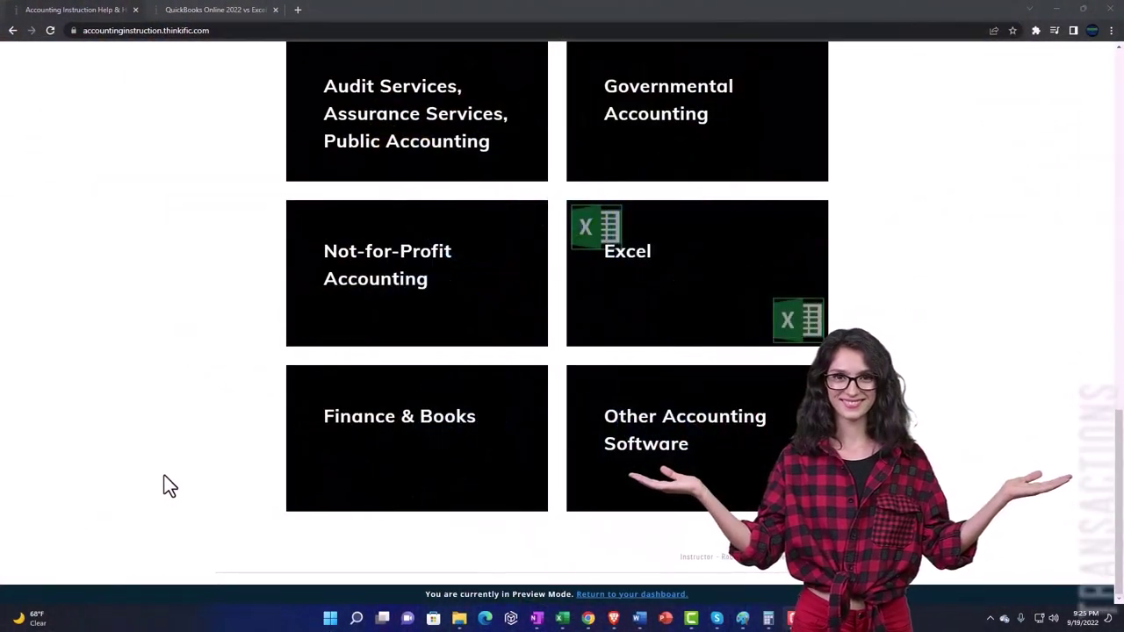
{"action": "left_click", "coordinate": [201, 9]}
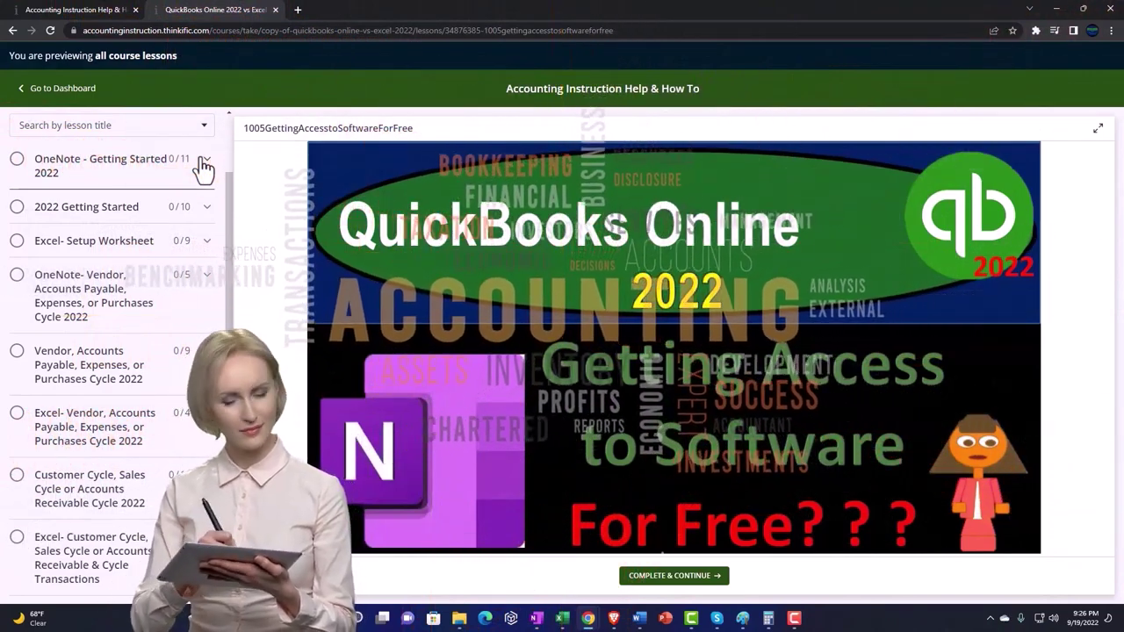
{"action": "left_click", "coordinate": [204, 166]}
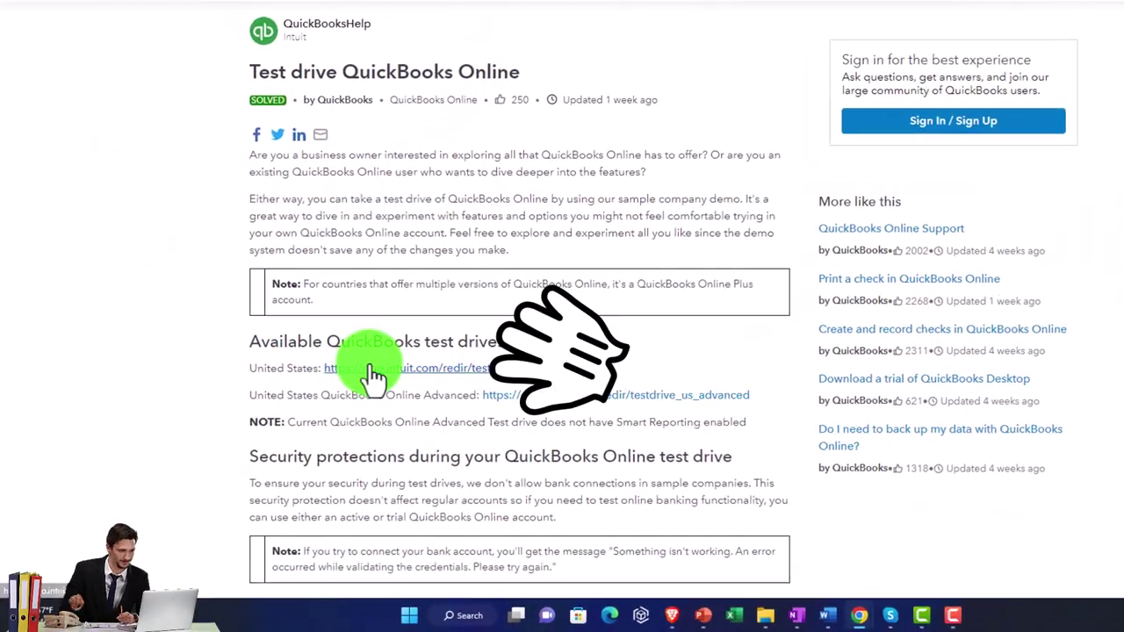
Open the United States QuickBooks Online test drive and pass the security verification to enter the sample company
{"action": "left_click", "coordinate": [373, 373]}
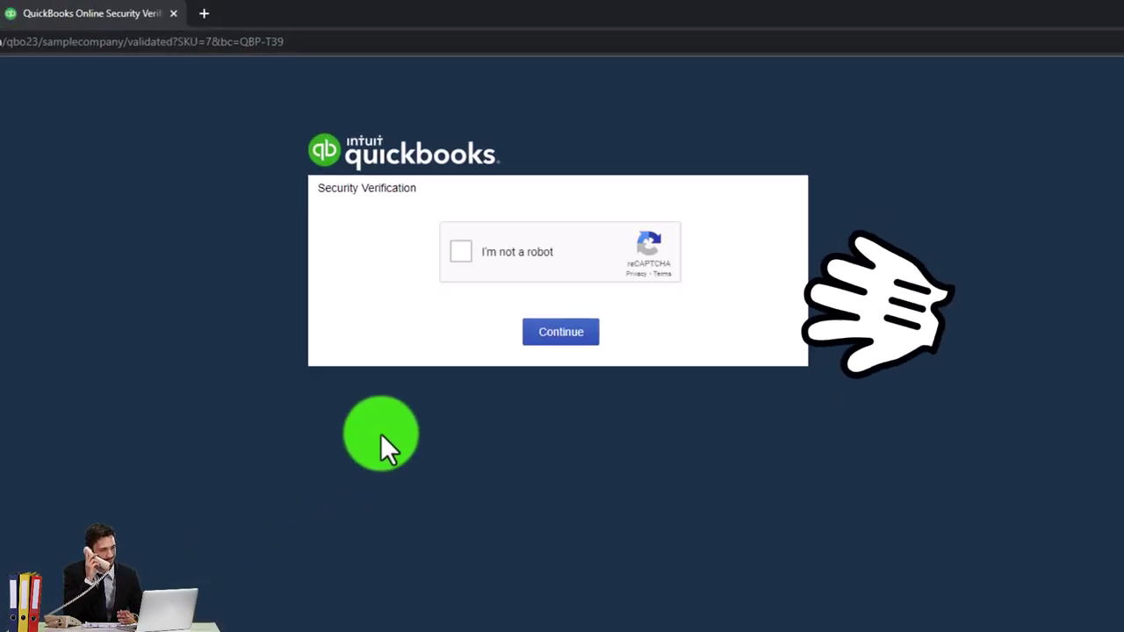
{"action": "left_click", "coordinate": [454, 254]}
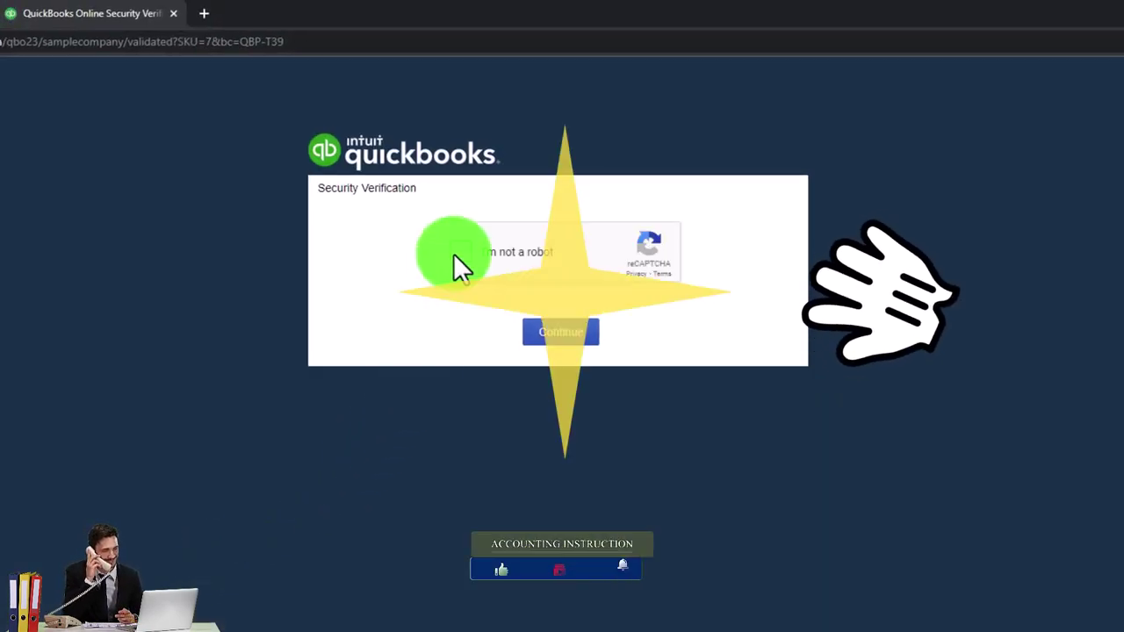
{"action": "left_click", "coordinate": [569, 349]}
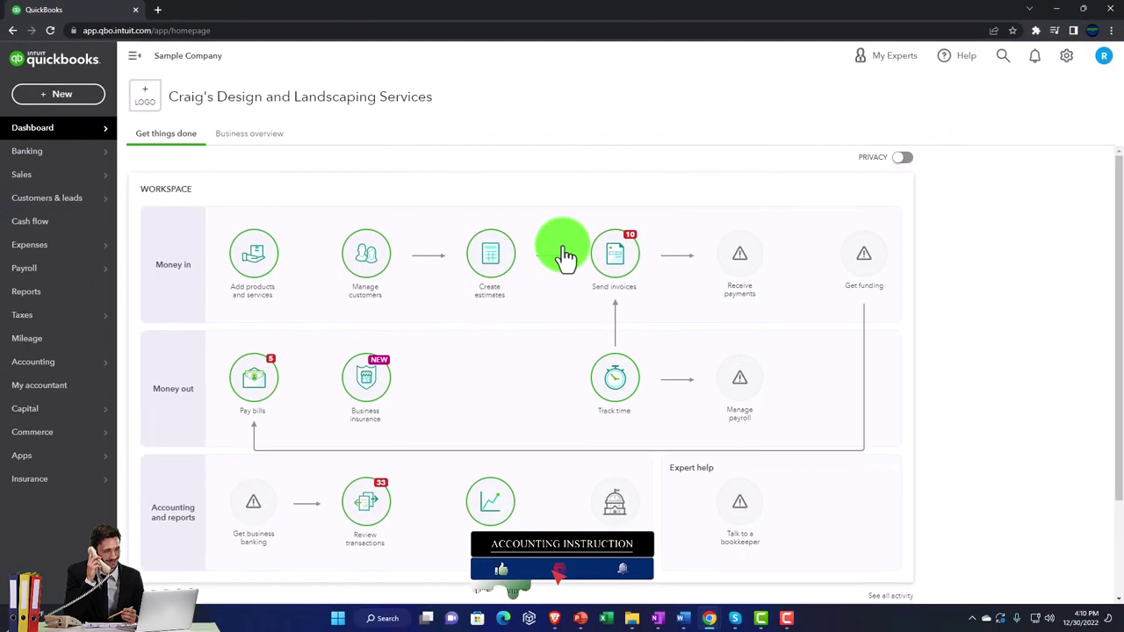
Check in the company settings whether Accountant view or Business view is in use
{"action": "key", "text": "ctrl+plus"}
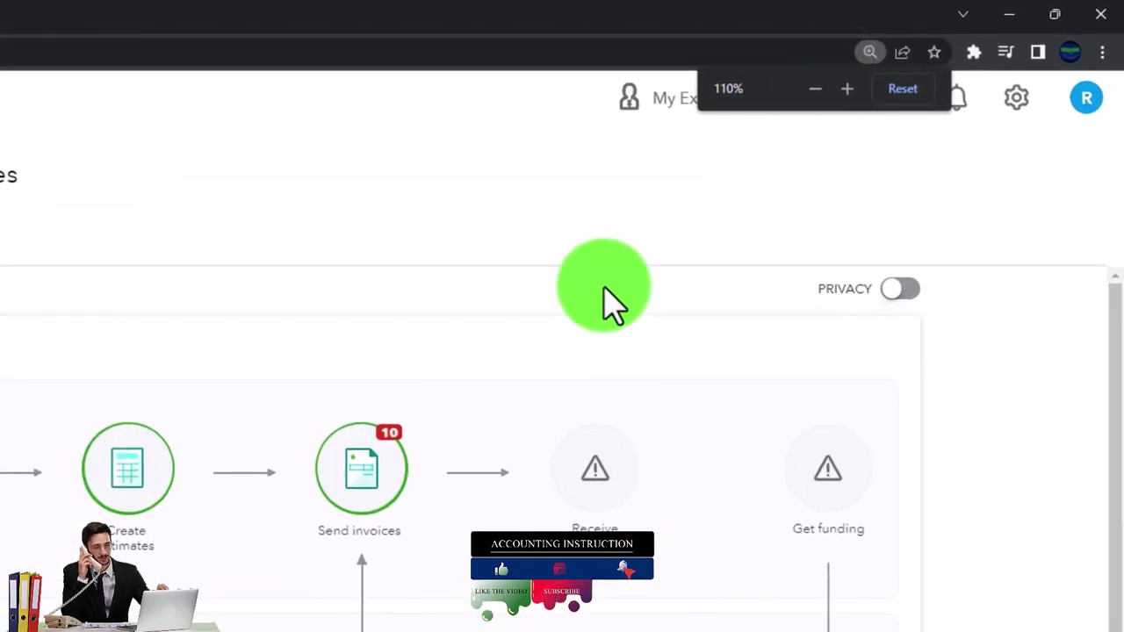
{"action": "key", "text": "ctrl+plus"}
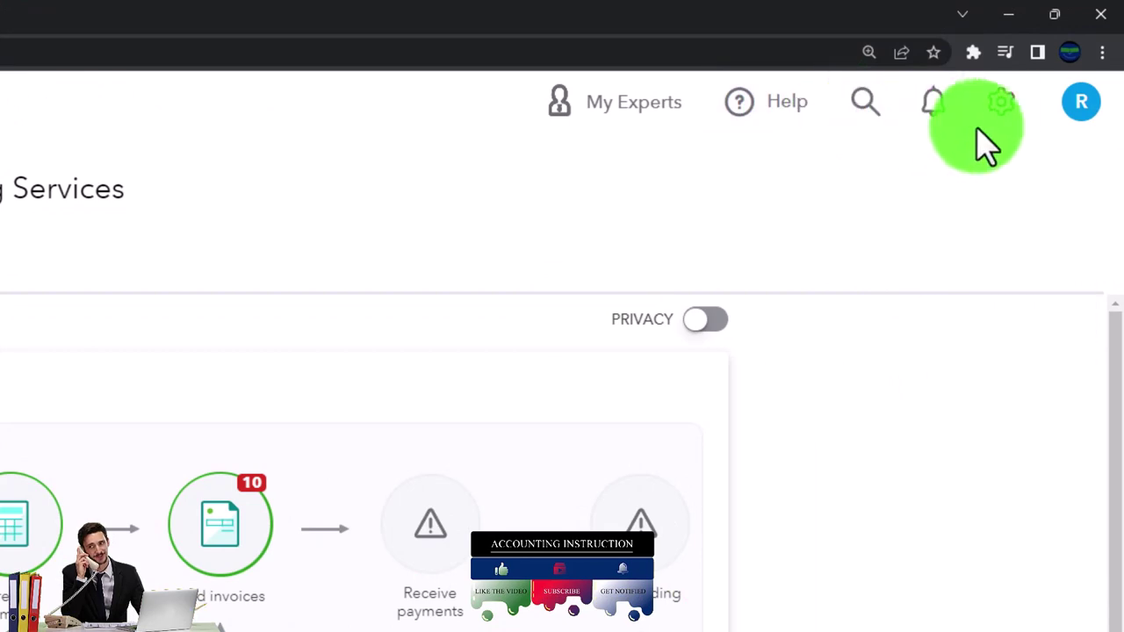
{"action": "left_click", "coordinate": [995, 114]}
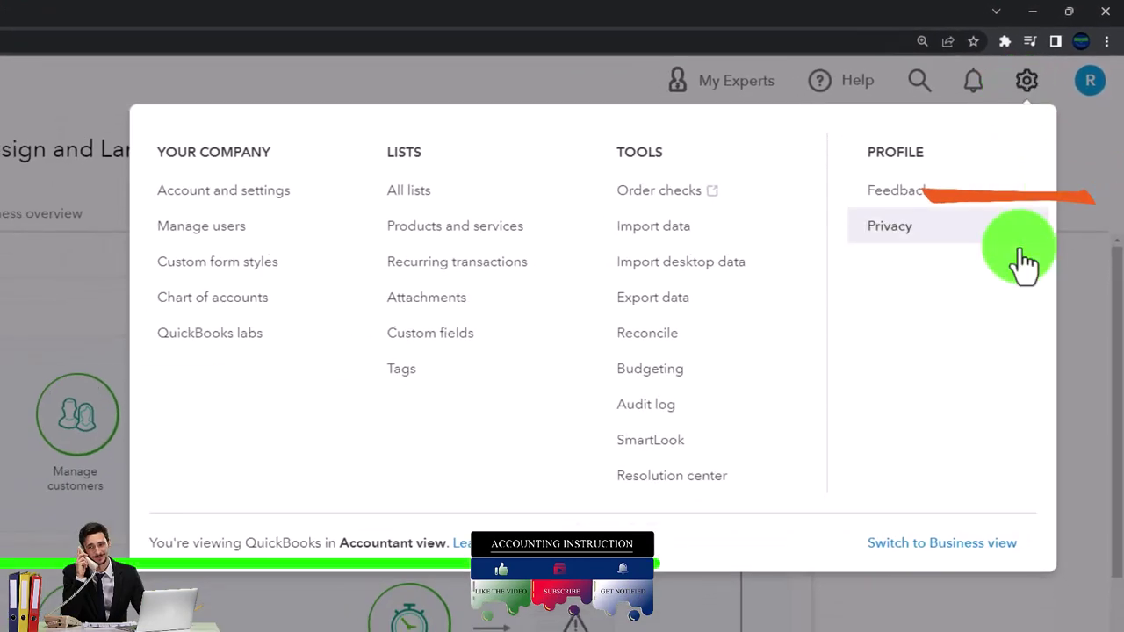
{"action": "left_click", "coordinate": [1005, 549]}
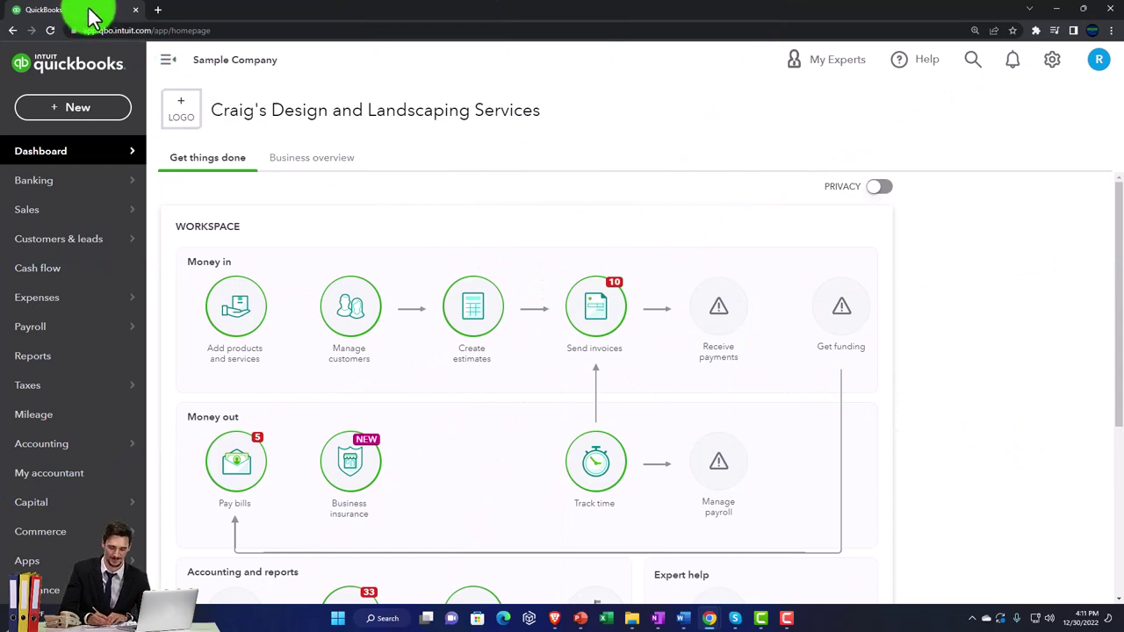
Duplicate the QuickBooks browser tab twice so the sample company is open in three tabs
{"action": "right_click", "coordinate": [89, 10]}
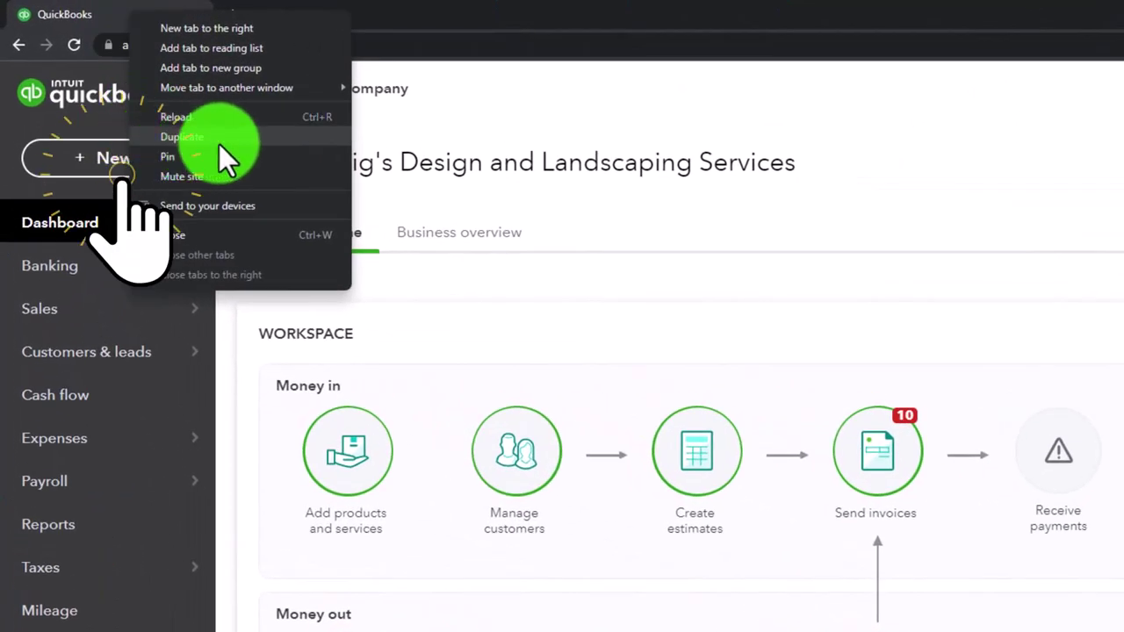
{"action": "left_click", "coordinate": [218, 144]}
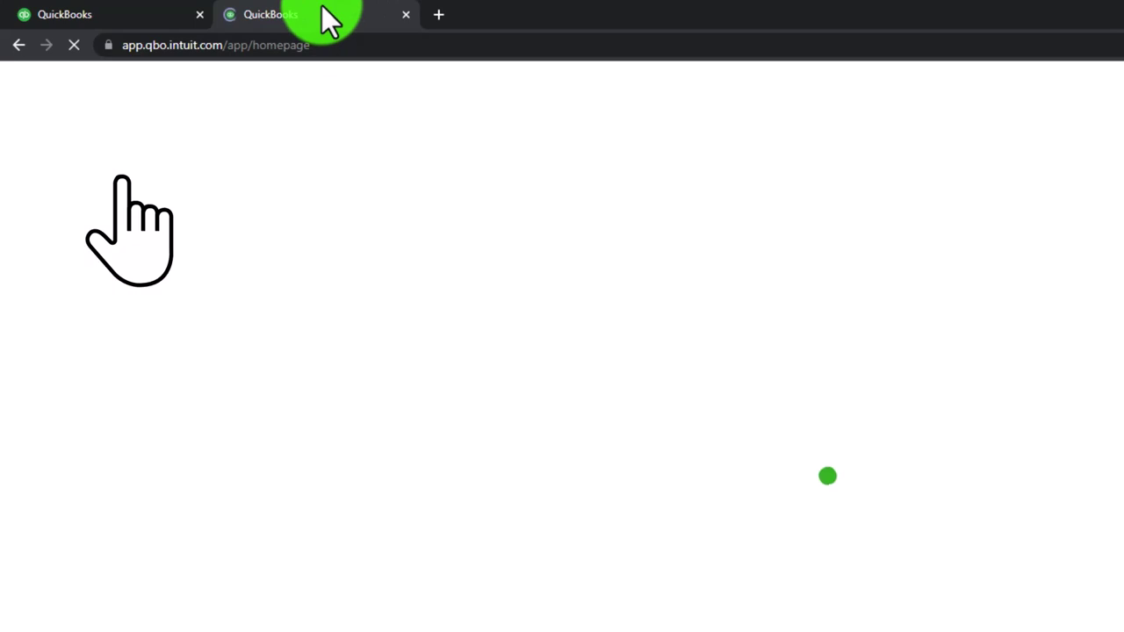
{"action": "right_click", "coordinate": [322, 9]}
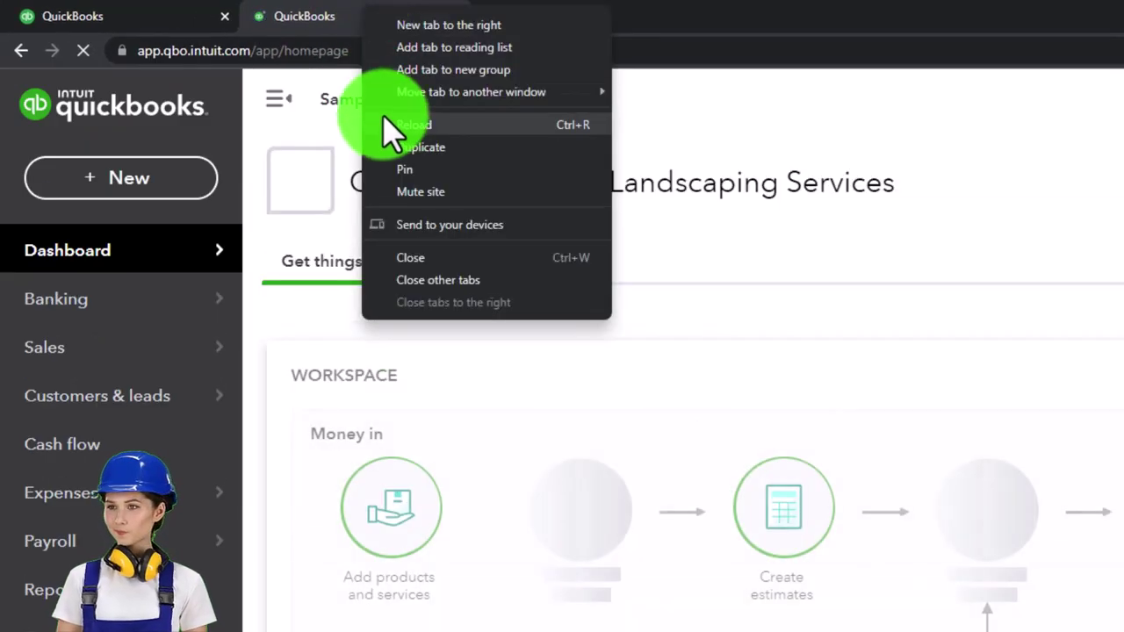
{"action": "left_click", "coordinate": [496, 155]}
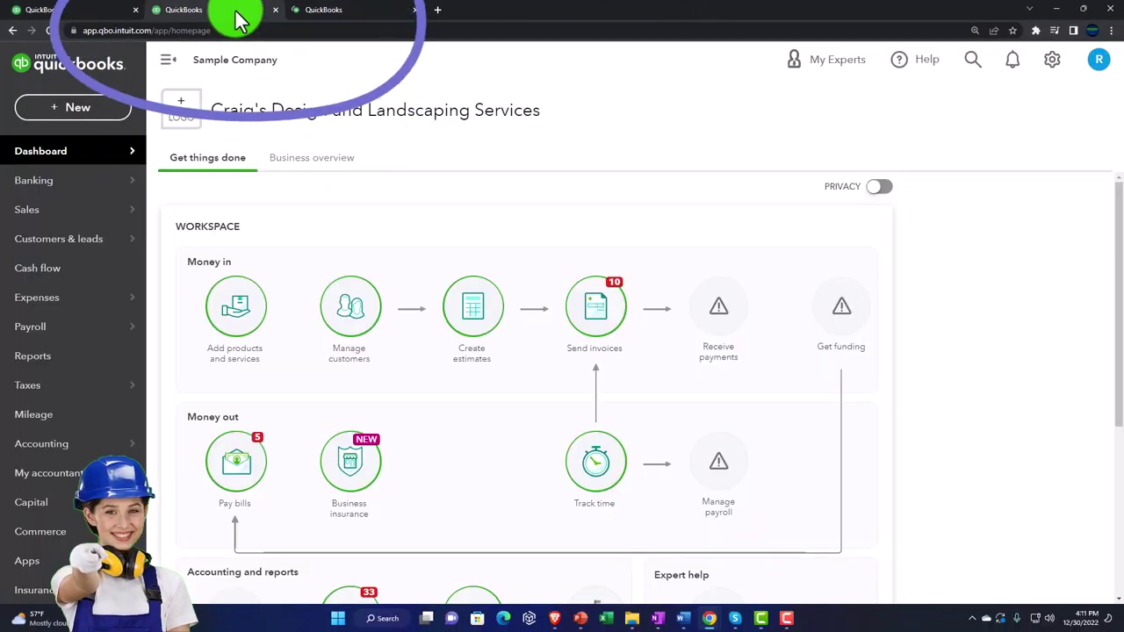
Open the Balance Sheet report in the second browser tab and the Profit and Loss report in the third
{"action": "left_click", "coordinate": [88, 367]}
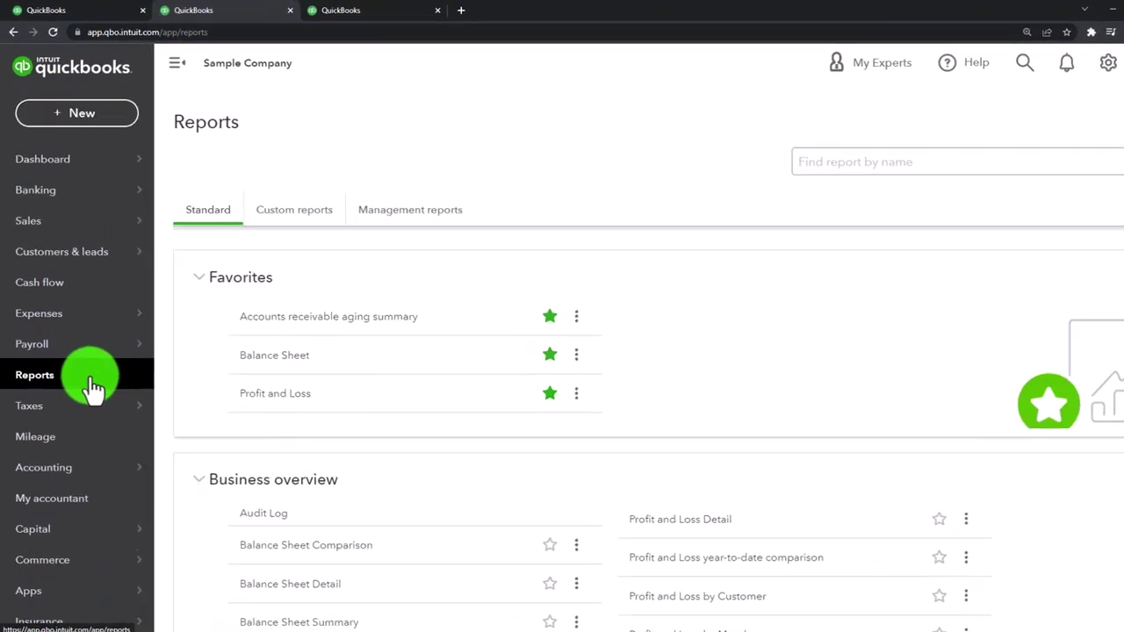
{"action": "left_click", "coordinate": [357, 509]}
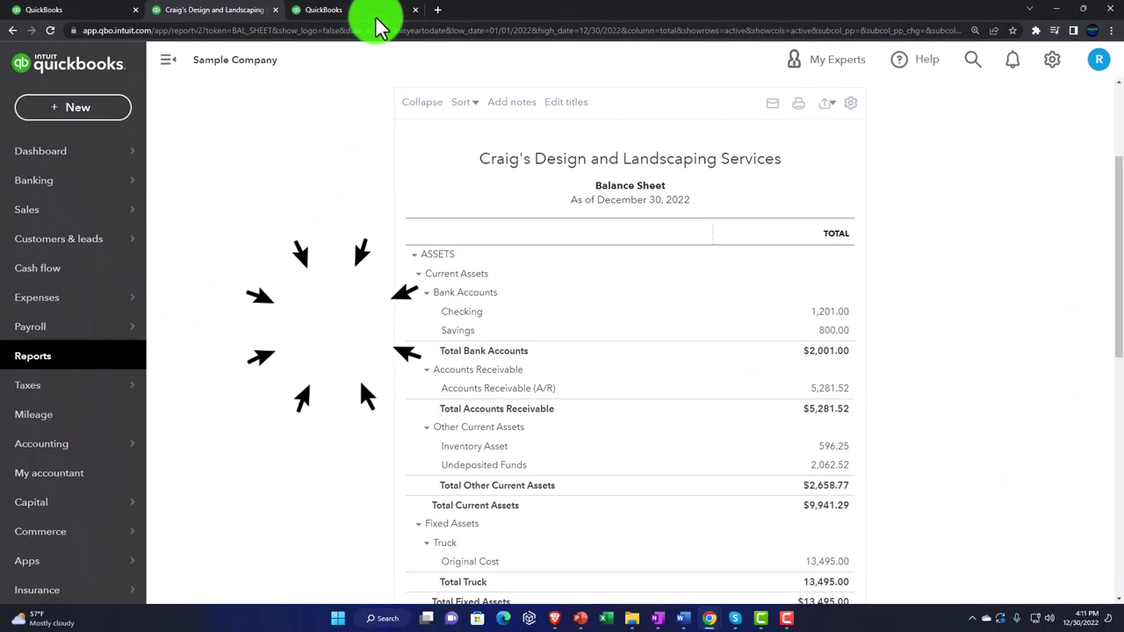
{"action": "left_click", "coordinate": [378, 23]}
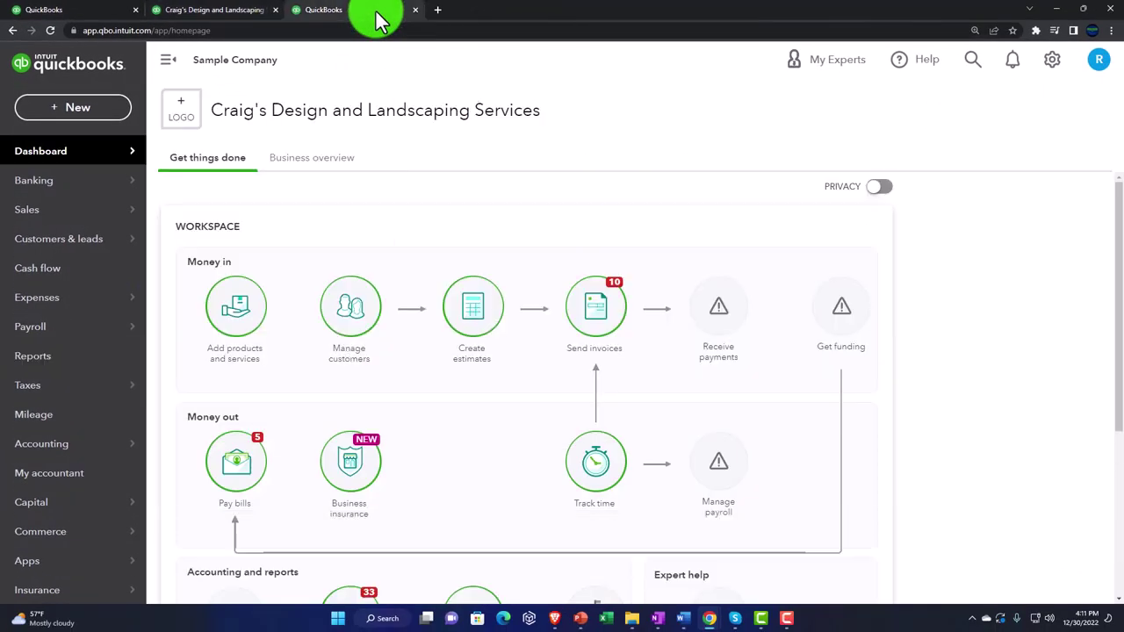
{"action": "left_click", "coordinate": [75, 367]}
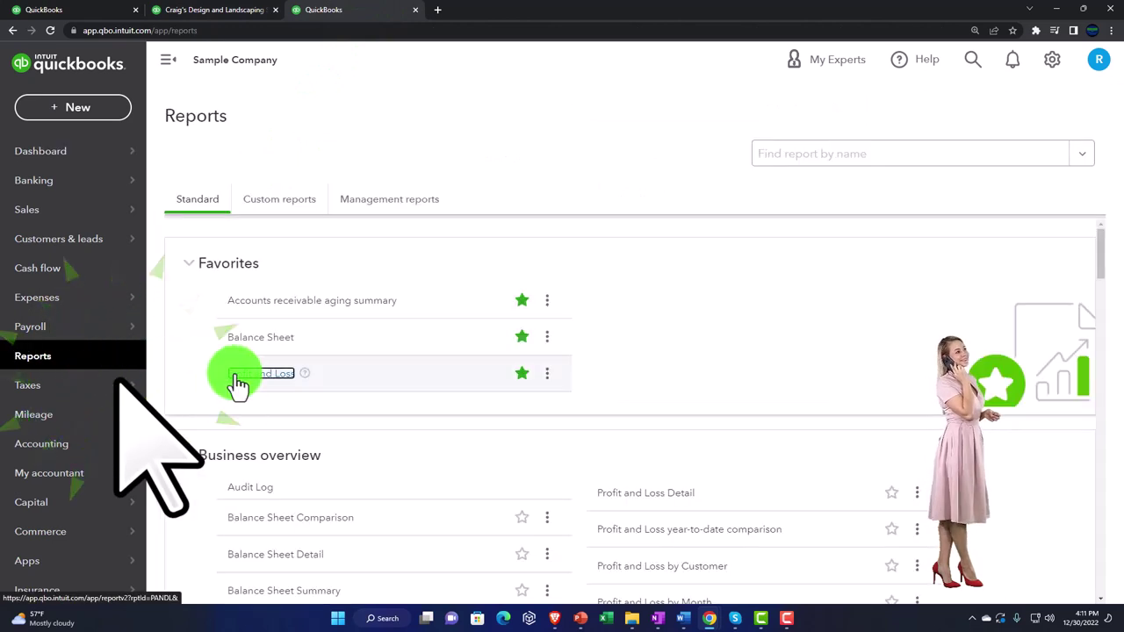
{"action": "left_click", "coordinate": [238, 382]}
{"action": "scroll", "coordinate": [238, 384], "scroll_direction": "down", "scroll_amount": 2}
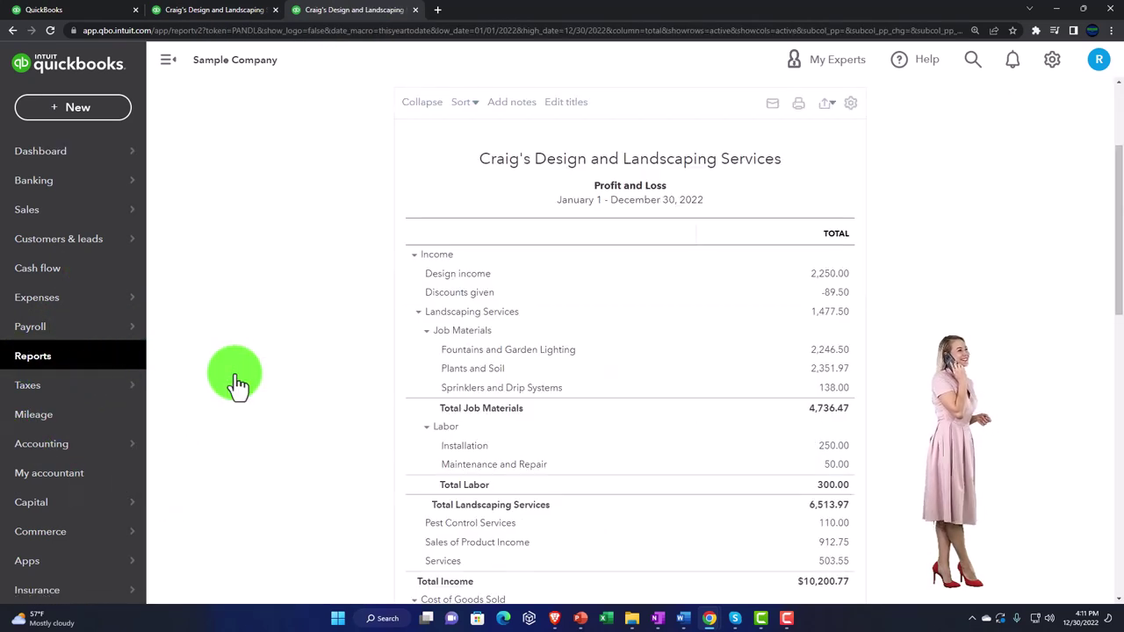
Collapse the navigation sidebar and run the Profit and Loss report for 01/01/2022 to 12/31/2022
{"action": "left_click", "coordinate": [168, 67]}
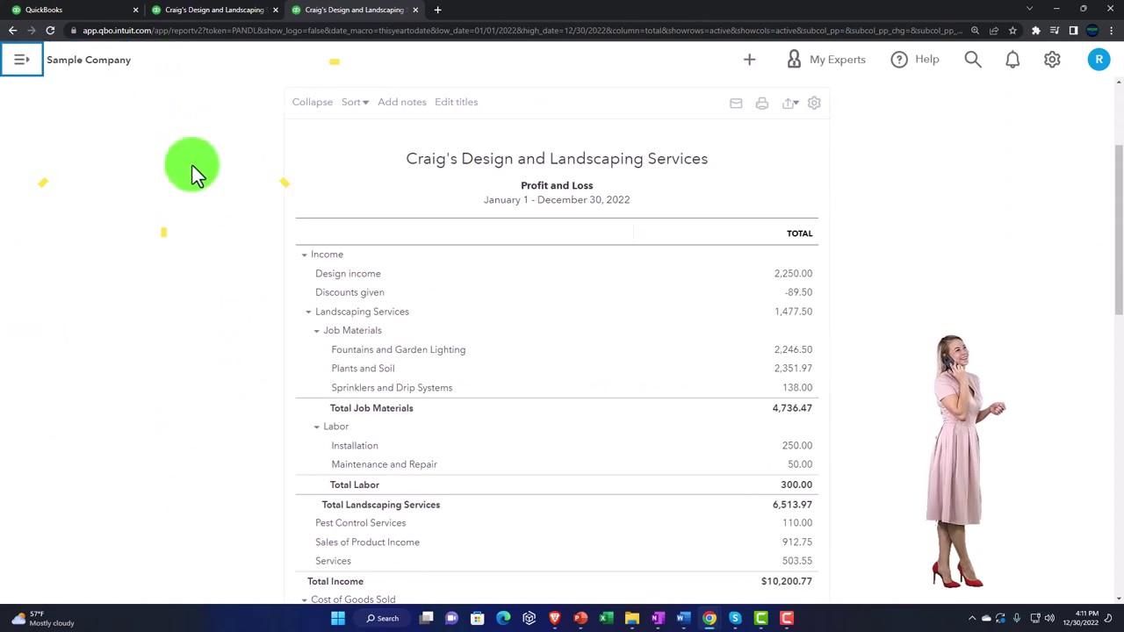
{"action": "scroll", "coordinate": [189, 270], "scroll_direction": "up", "scroll_amount": 5}
{"action": "left_click", "coordinate": [361, 253]}
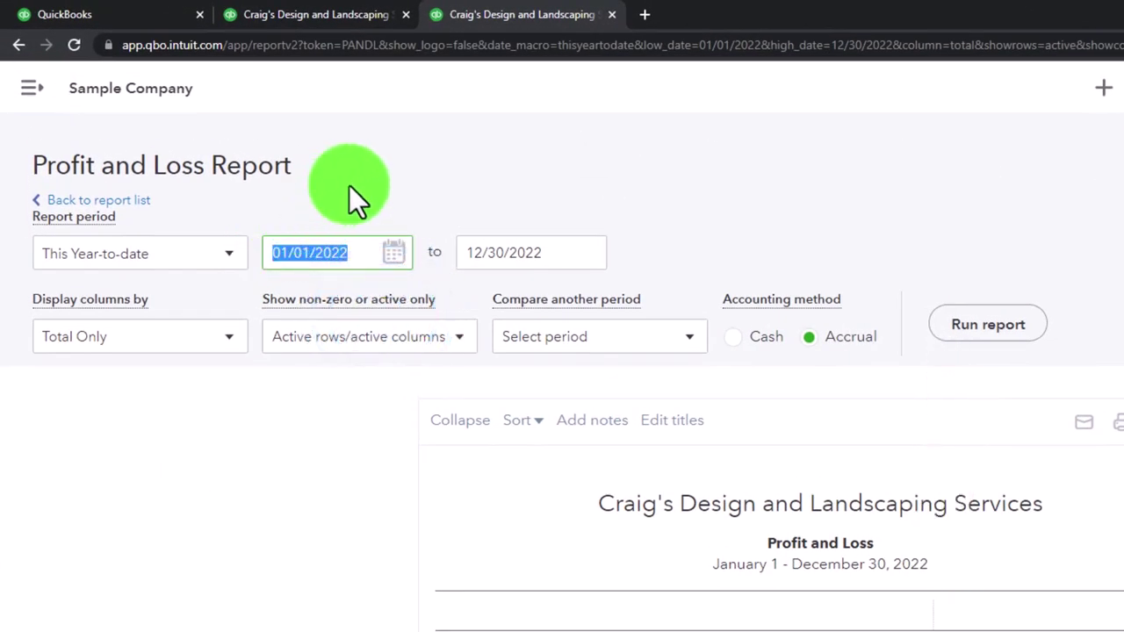
{"action": "type", "text": "010122"}
{"action": "key", "text": "Tab"}
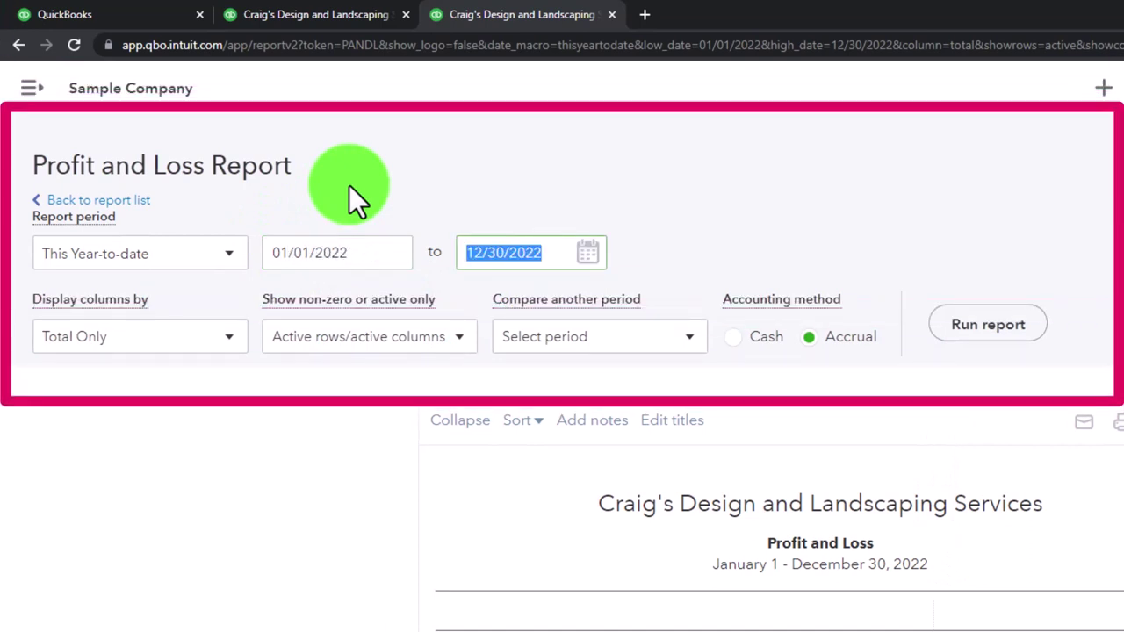
{"action": "type", "text": "123122"}
{"action": "key", "text": "Tab"}
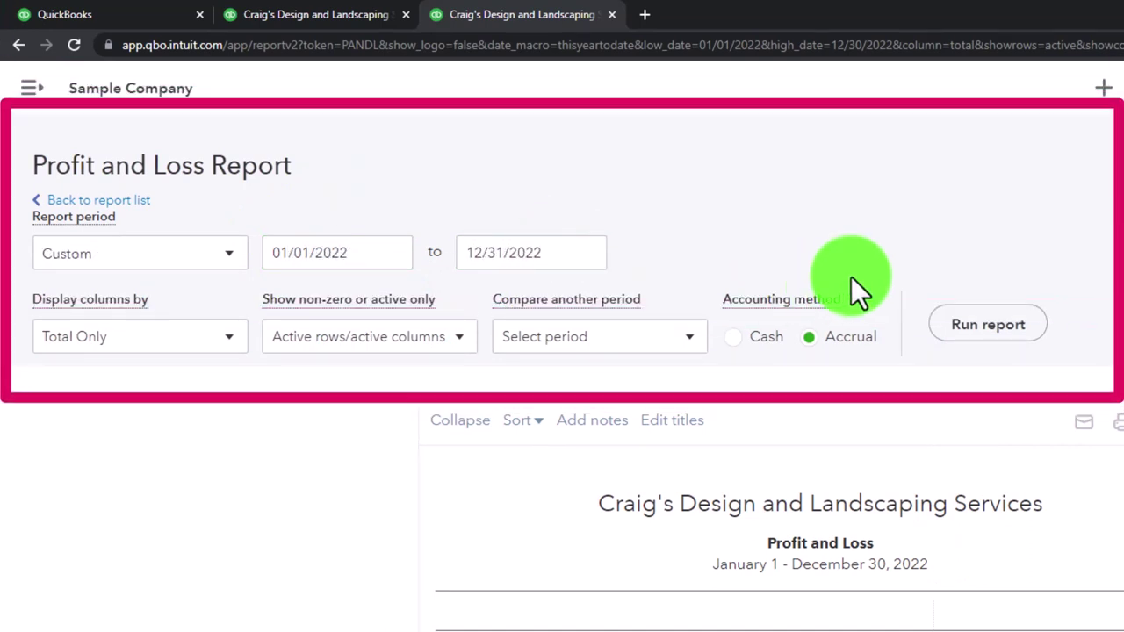
{"action": "left_click", "coordinate": [956, 324]}
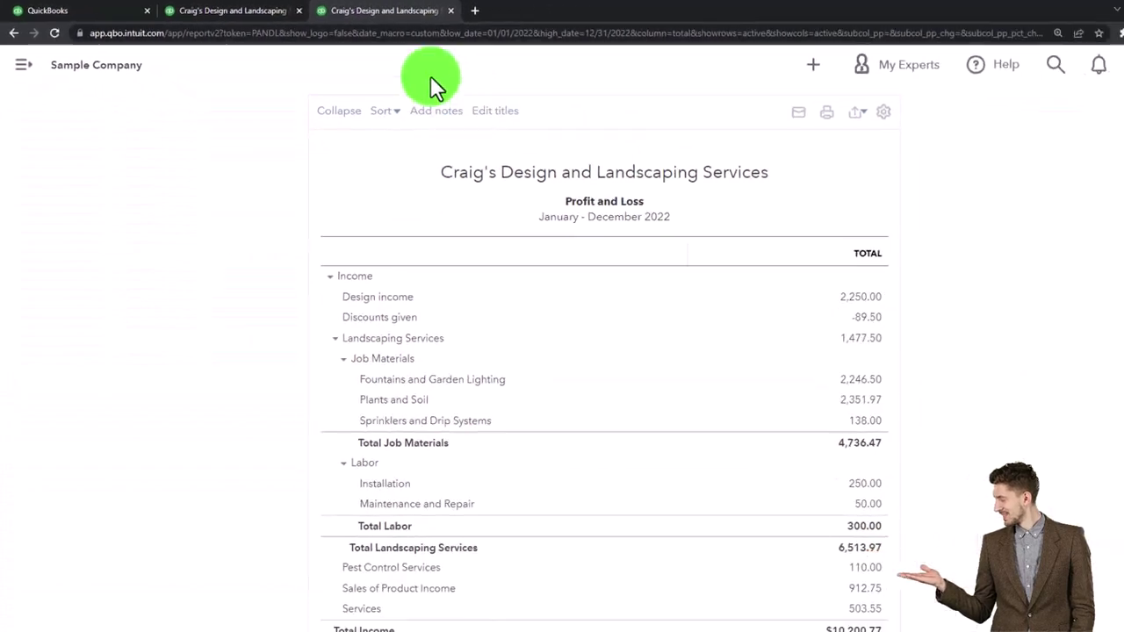
In the Balance Sheet tab, collapse the navigation sidebar and run the report for 01/01/2022 to 12/31/2022
{"action": "left_click", "coordinate": [329, 16]}
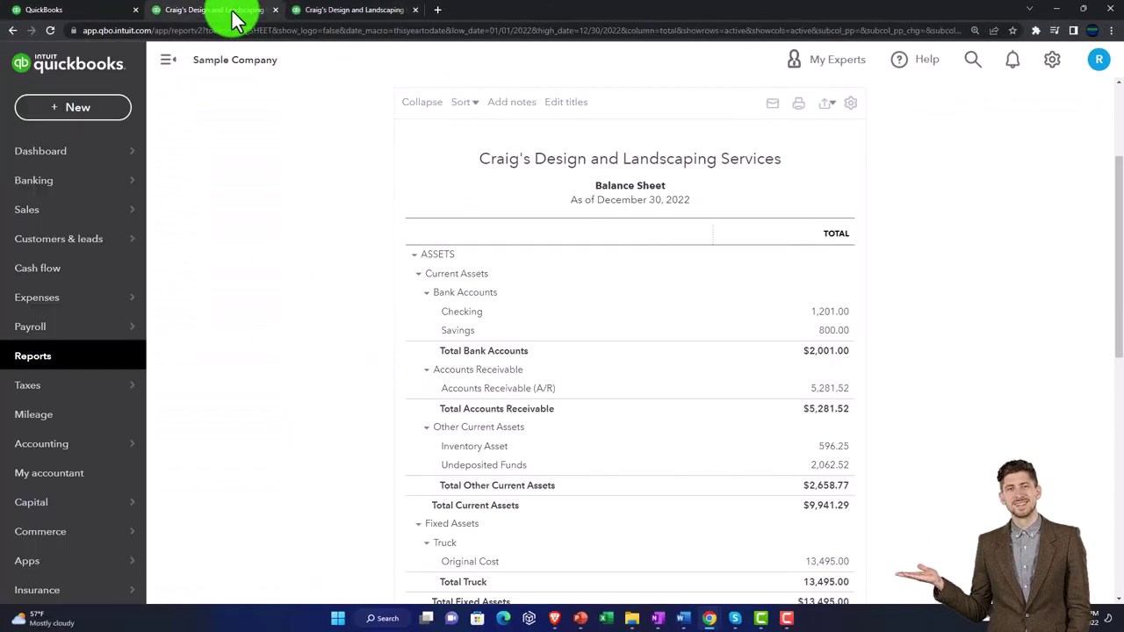
{"action": "left_click", "coordinate": [181, 61]}
{"action": "scroll", "coordinate": [167, 198], "scroll_direction": "up", "scroll_amount": 3}
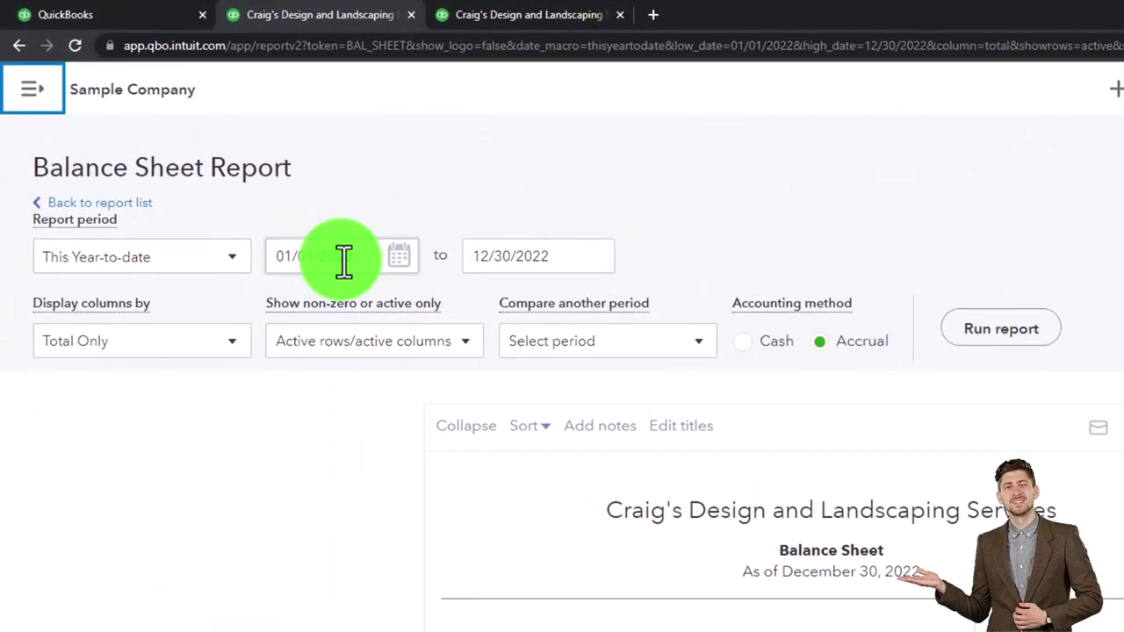
{"action": "left_click", "coordinate": [351, 250]}
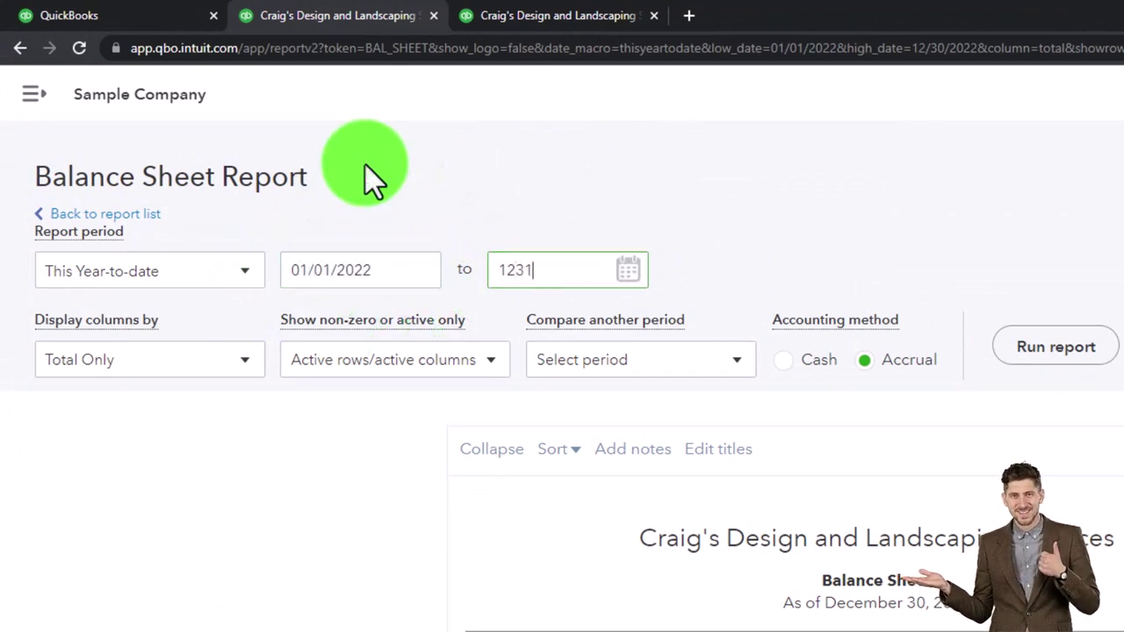
{"action": "key", "text": "Tab"}
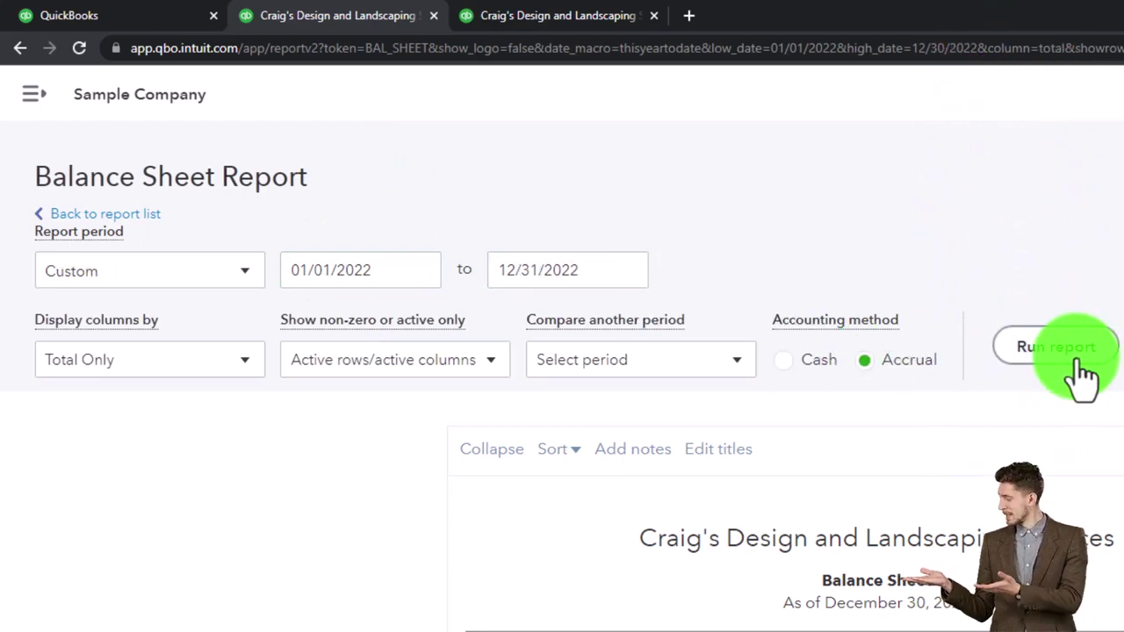
{"action": "scroll", "coordinate": [1084, 373], "scroll_direction": "down", "scroll_amount": 3}
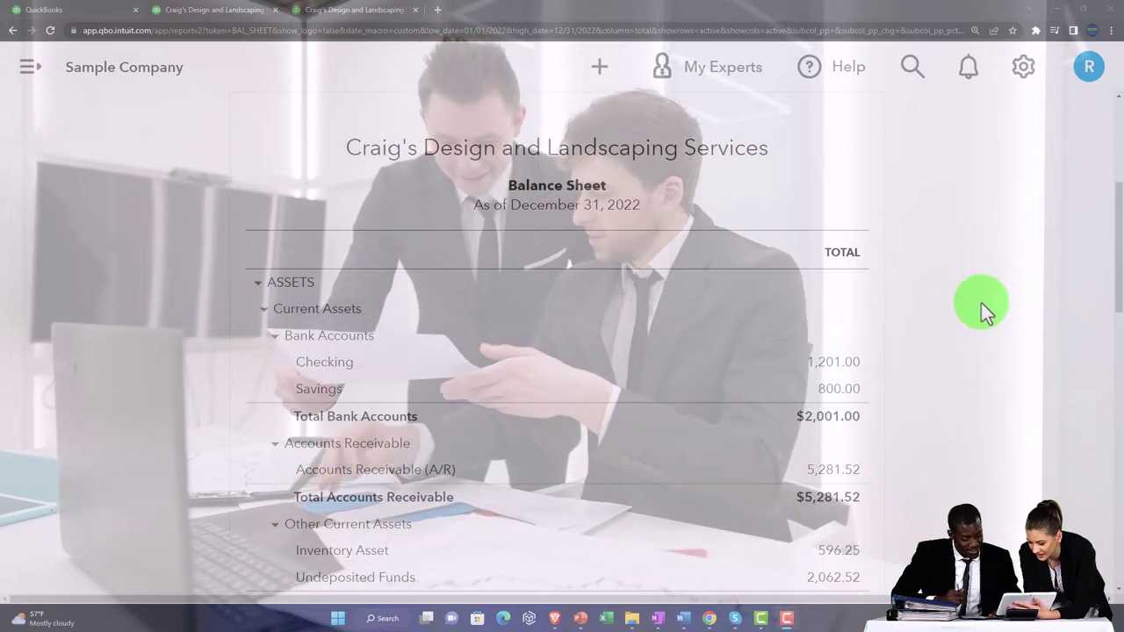
Review the asset accounts on the Balance Sheet and return to the Profit and Loss report
{"action": "scroll", "coordinate": [980, 302], "scroll_direction": "down", "scroll_amount": 2}
{"action": "scroll", "coordinate": [981, 302], "scroll_direction": "down", "scroll_amount": 2}
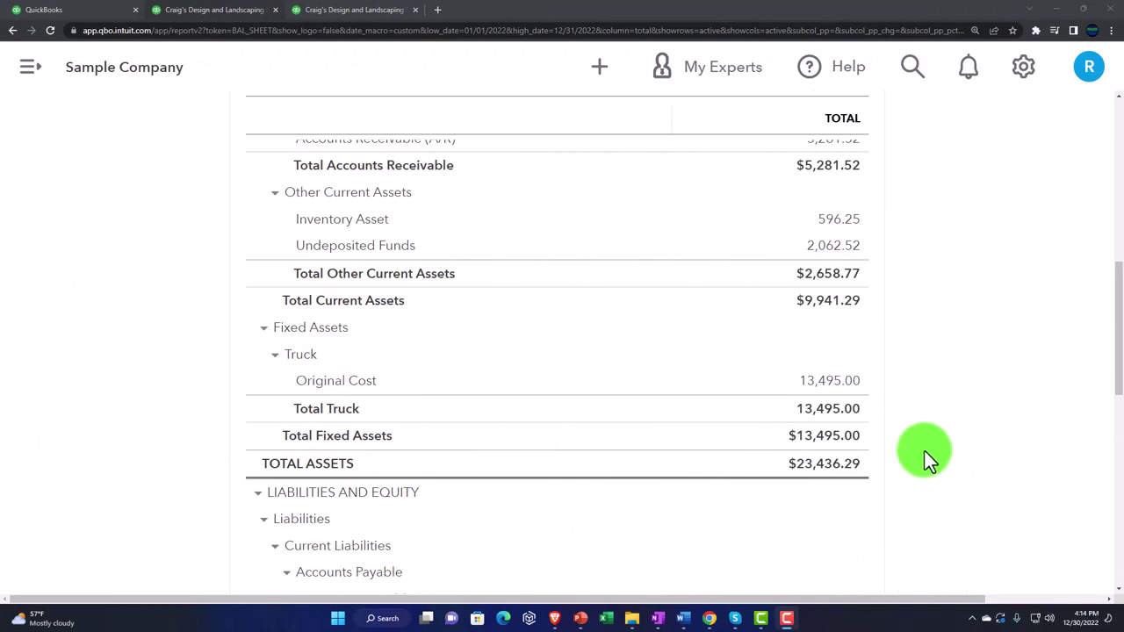
{"action": "scroll", "coordinate": [925, 451], "scroll_direction": "up", "scroll_amount": 5}
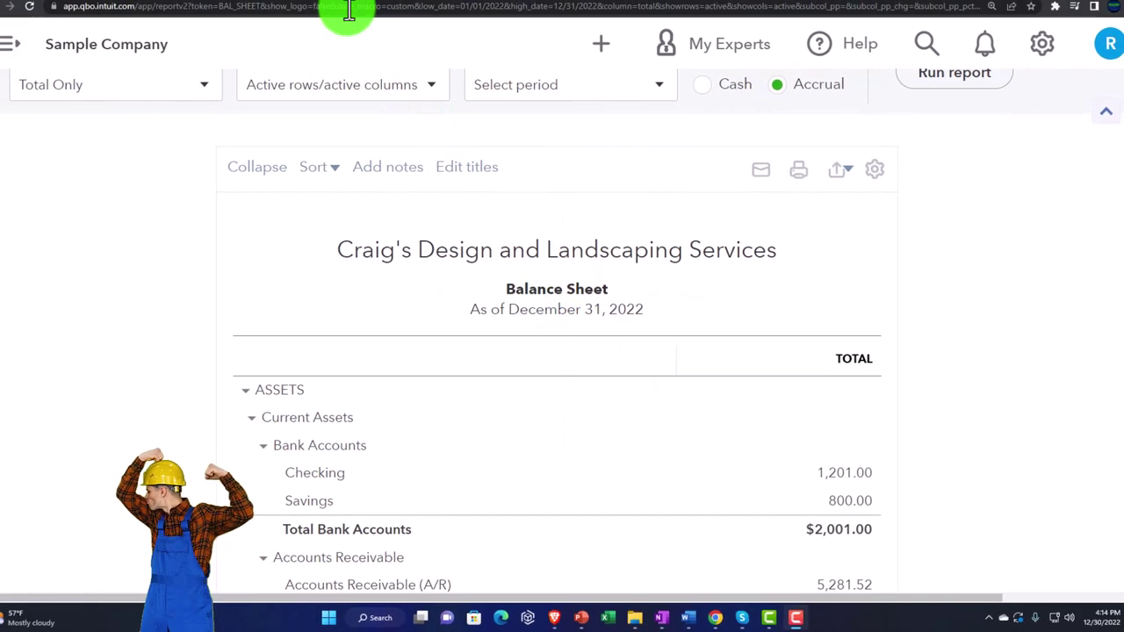
{"action": "left_click", "coordinate": [353, 12]}
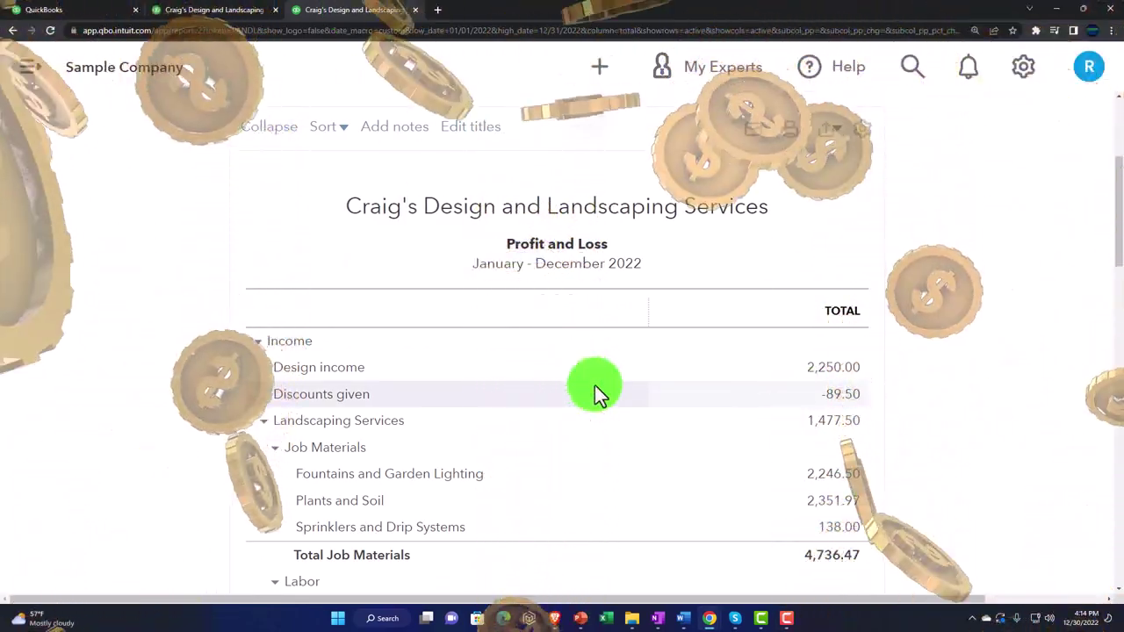
Review the income and cost of goods sold lines on the Profit and Loss, and return to the Balance Sheet tab
{"action": "scroll", "coordinate": [595, 391], "scroll_direction": "down", "scroll_amount": 1}
{"action": "scroll", "coordinate": [595, 386], "scroll_direction": "down", "scroll_amount": 3}
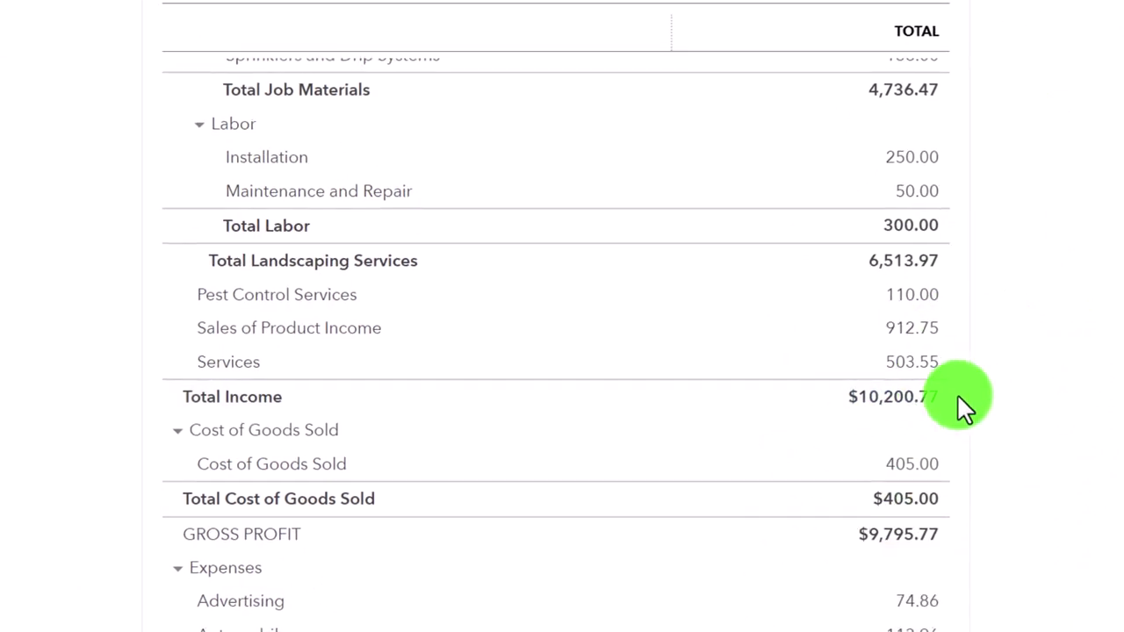
{"action": "left_click", "coordinate": [230, 11]}
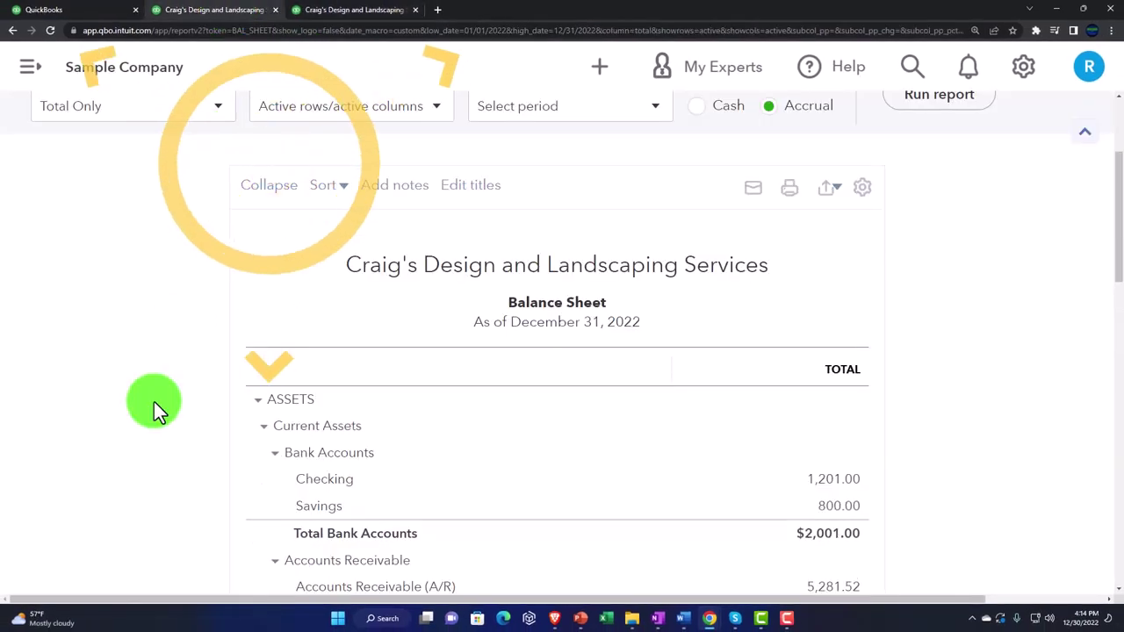
Collapse the Assets and the Liabilities and Equity sections of the Balance Sheet to compare them, and expand Assets again
{"action": "scroll", "coordinate": [153, 401], "scroll_direction": "down", "scroll_amount": 3}
{"action": "left_click", "coordinate": [260, 286]}
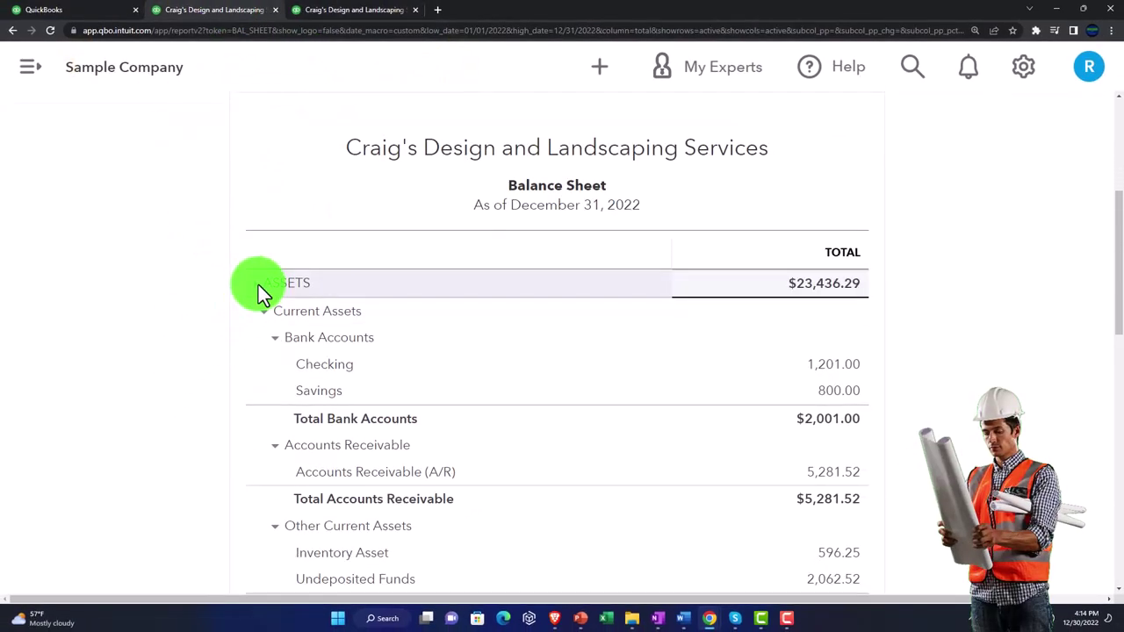
{"action": "left_click", "coordinate": [257, 314]}
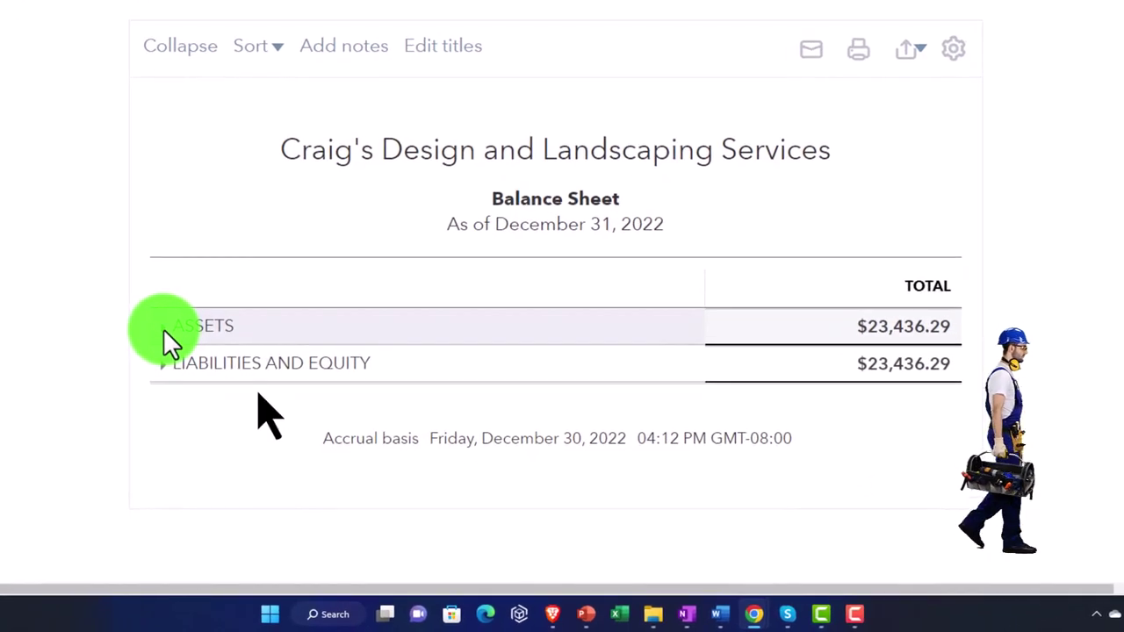
{"action": "left_click", "coordinate": [163, 328]}
{"action": "scroll", "coordinate": [163, 329], "scroll_direction": "down", "scroll_amount": 8}
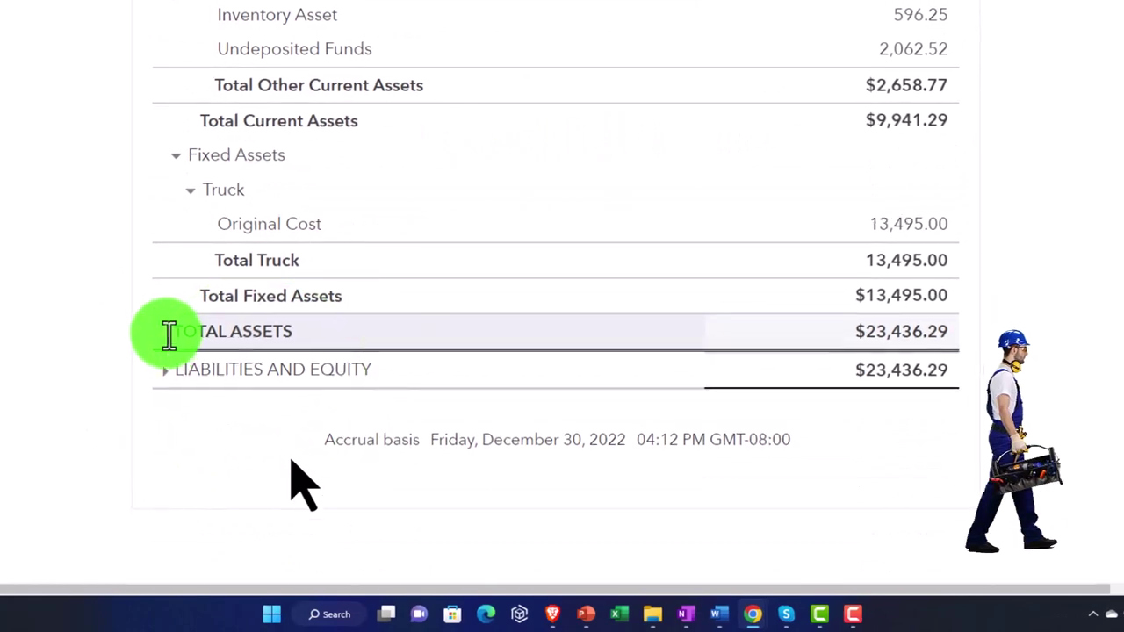
Add a % of Column comparison to the Balance Sheet and run the report again
{"action": "scroll", "coordinate": [236, 435], "scroll_direction": "up", "scroll_amount": 5}
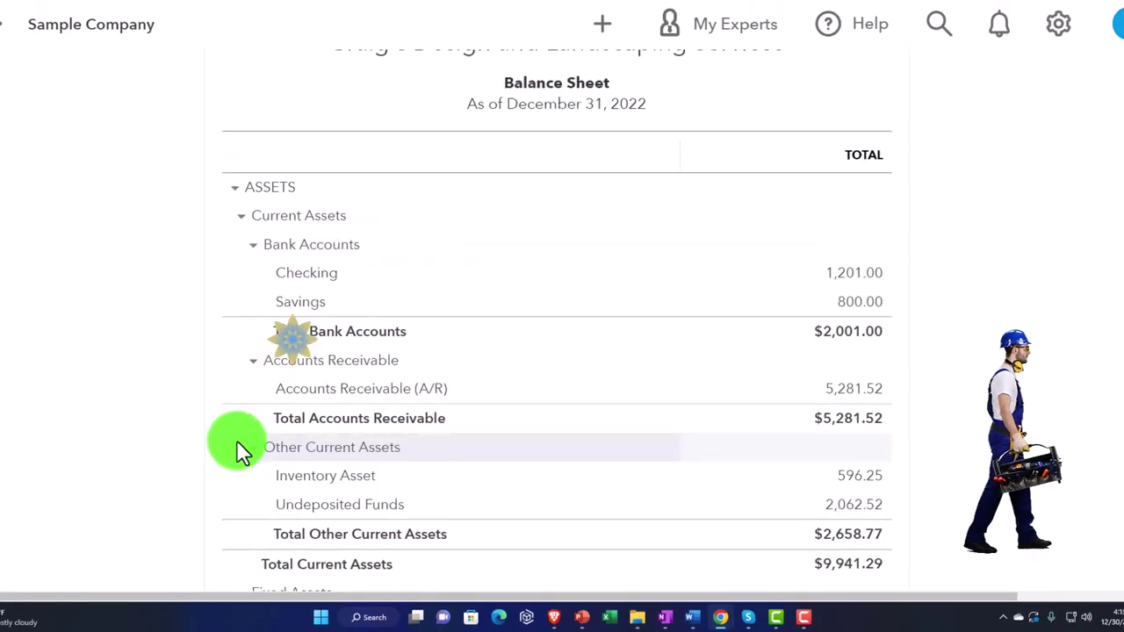
{"action": "scroll", "coordinate": [236, 440], "scroll_direction": "up", "scroll_amount": 5}
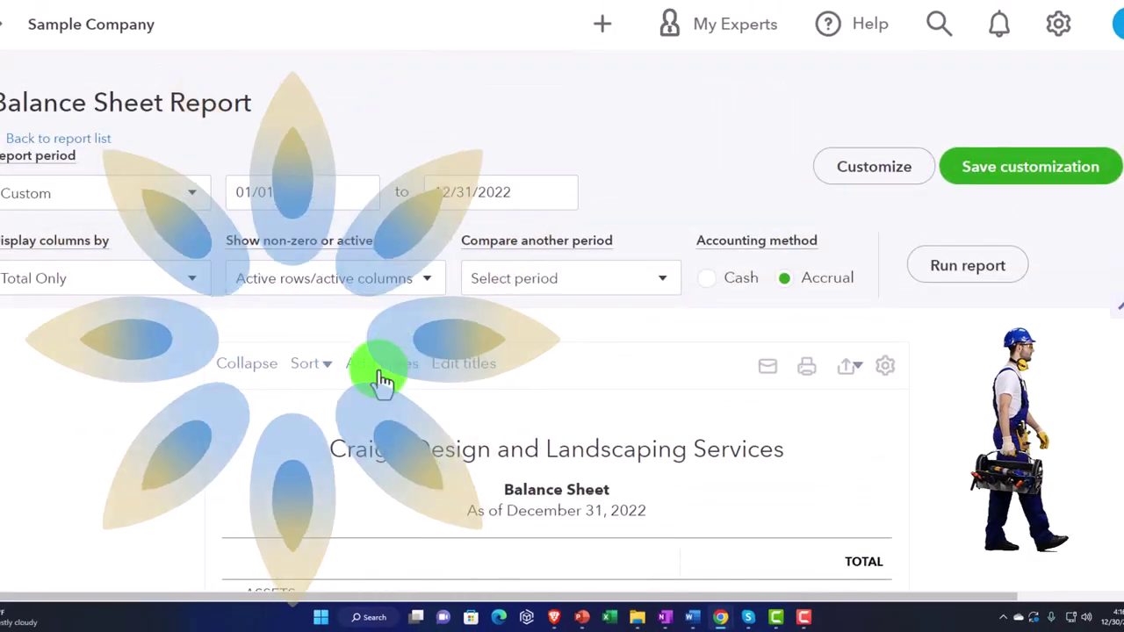
{"action": "left_click", "coordinate": [425, 279]}
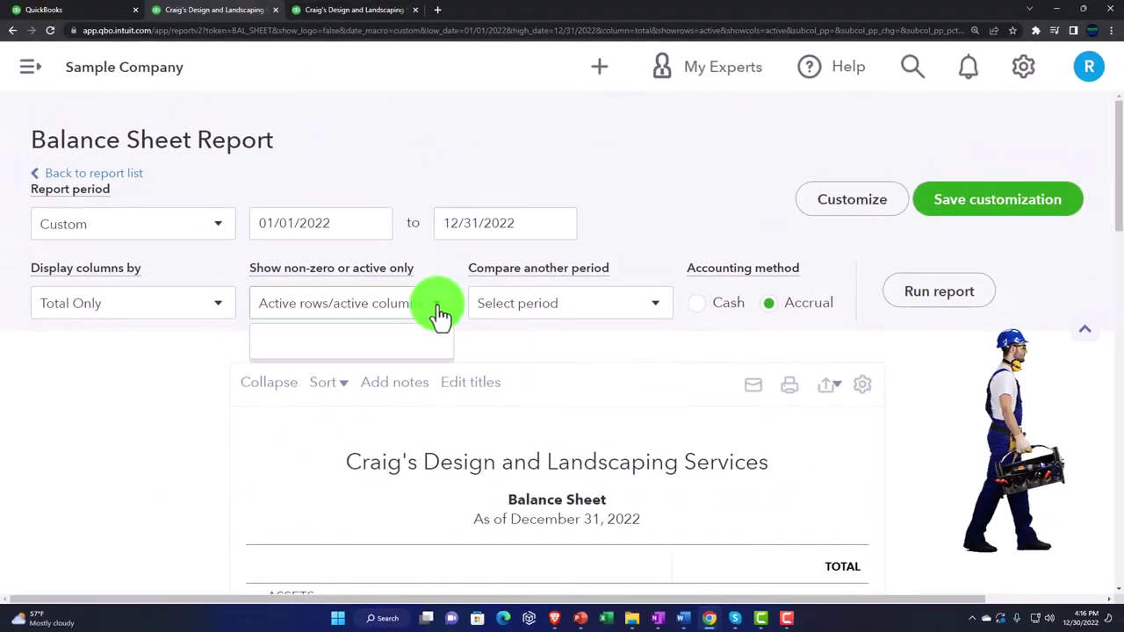
{"action": "left_click", "coordinate": [651, 307]}
{"action": "left_click", "coordinate": [649, 305]}
{"action": "scroll", "coordinate": [640, 350], "scroll_direction": "down", "scroll_amount": 1}
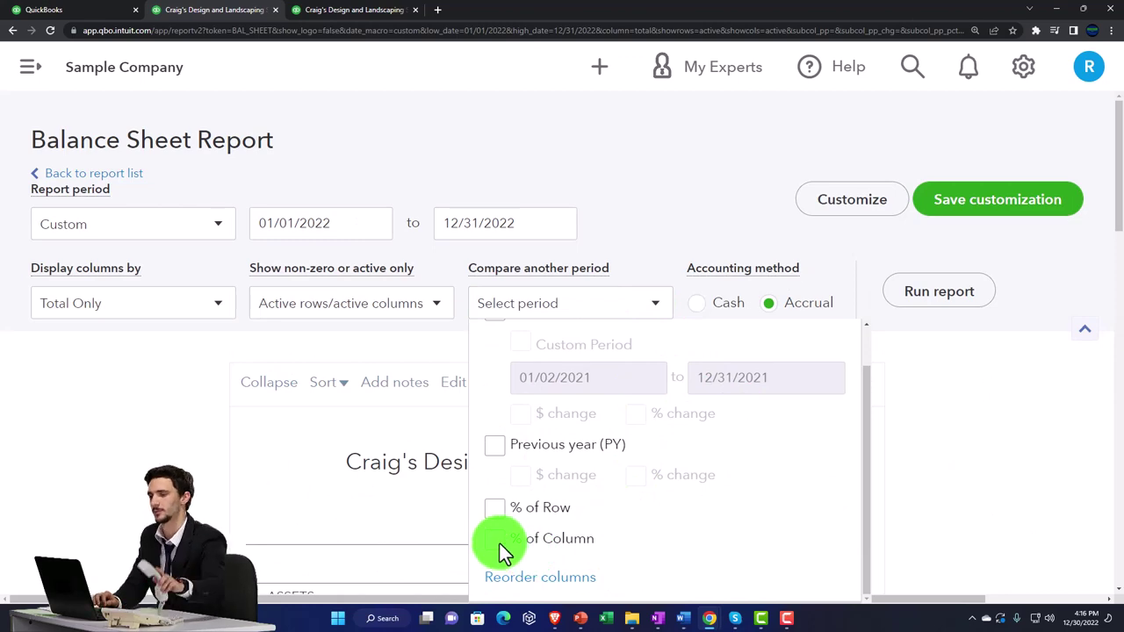
{"action": "left_click", "coordinate": [498, 540]}
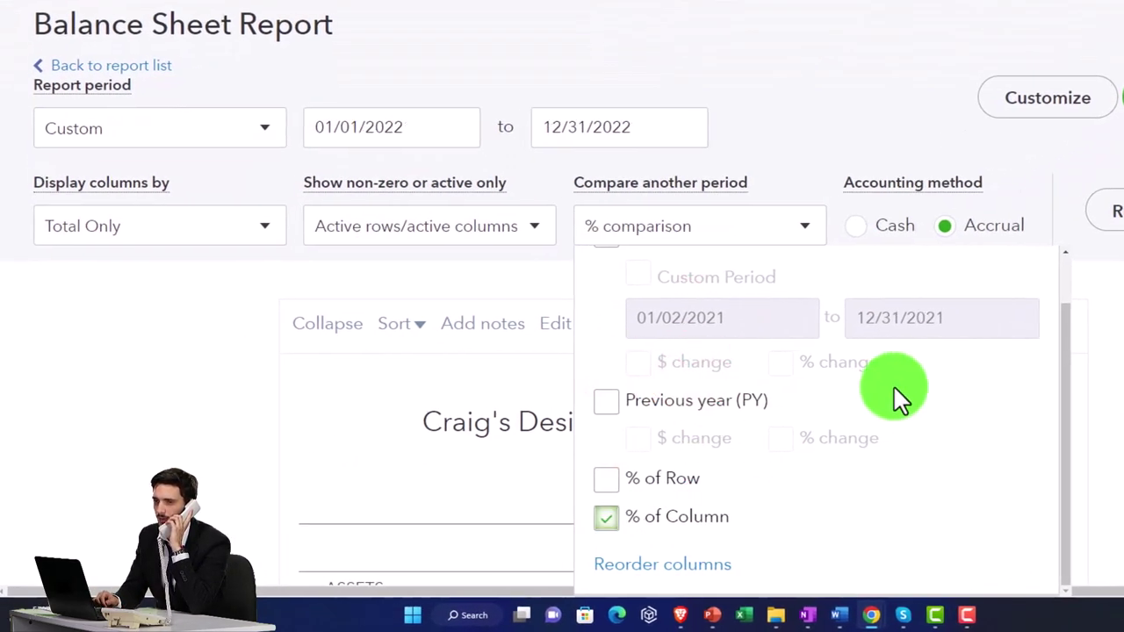
{"action": "left_click", "coordinate": [929, 226]}
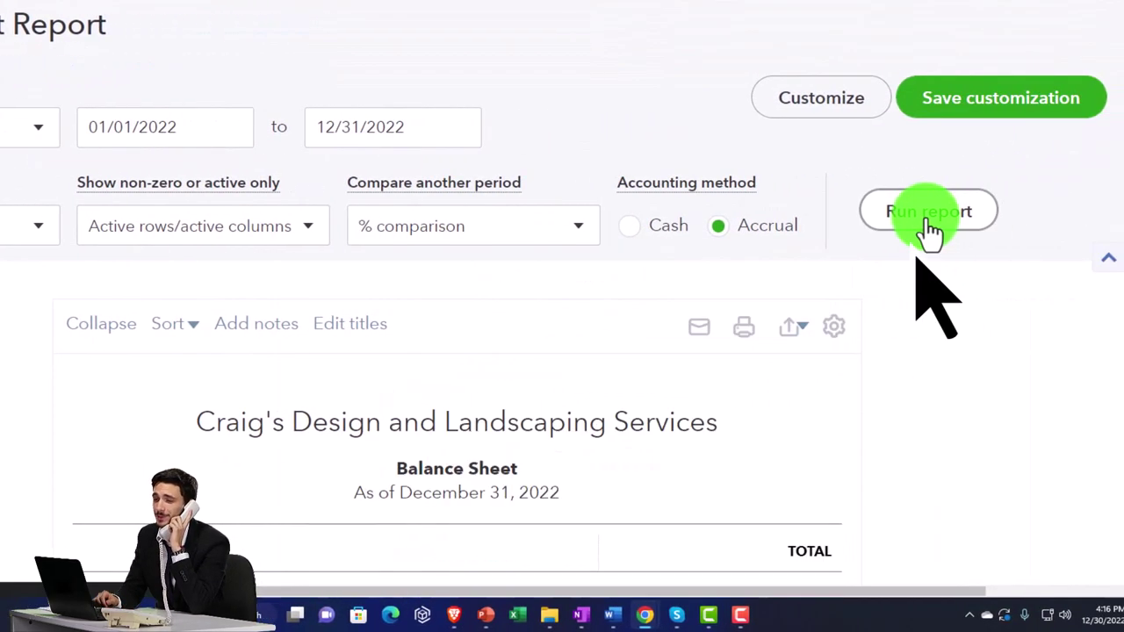
Open the Windows Calculator, keep it on top in compact view, and place it beside the report's % of Column figures
{"action": "scroll", "coordinate": [918, 219], "scroll_direction": "down", "scroll_amount": 5}
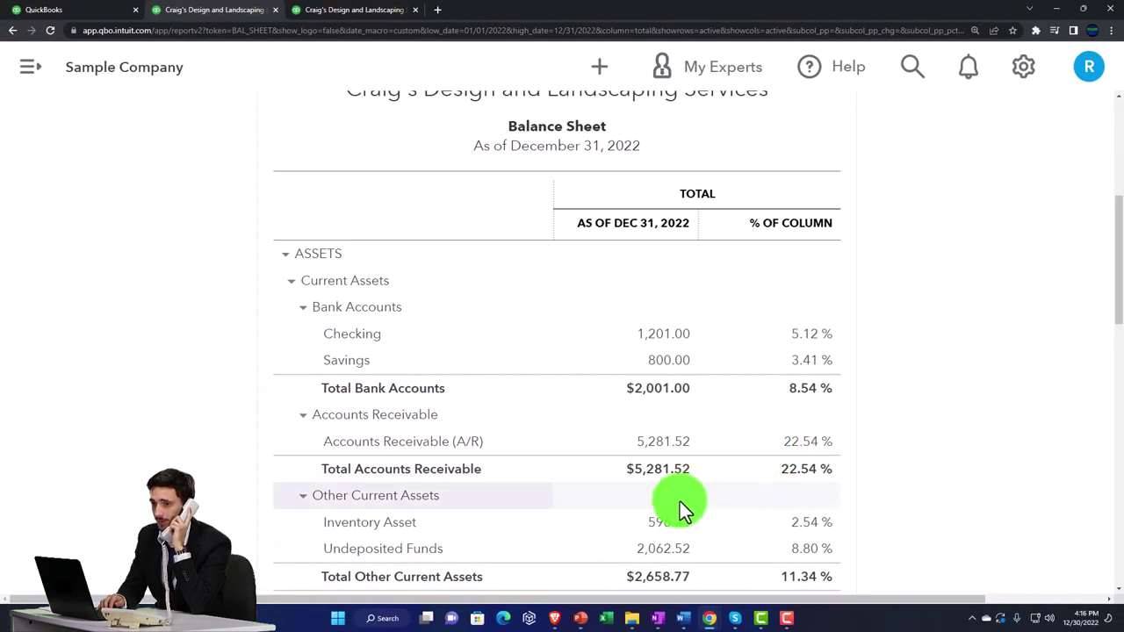
{"action": "left_click", "coordinate": [373, 617]}
{"action": "left_click", "coordinate": [374, 287]}
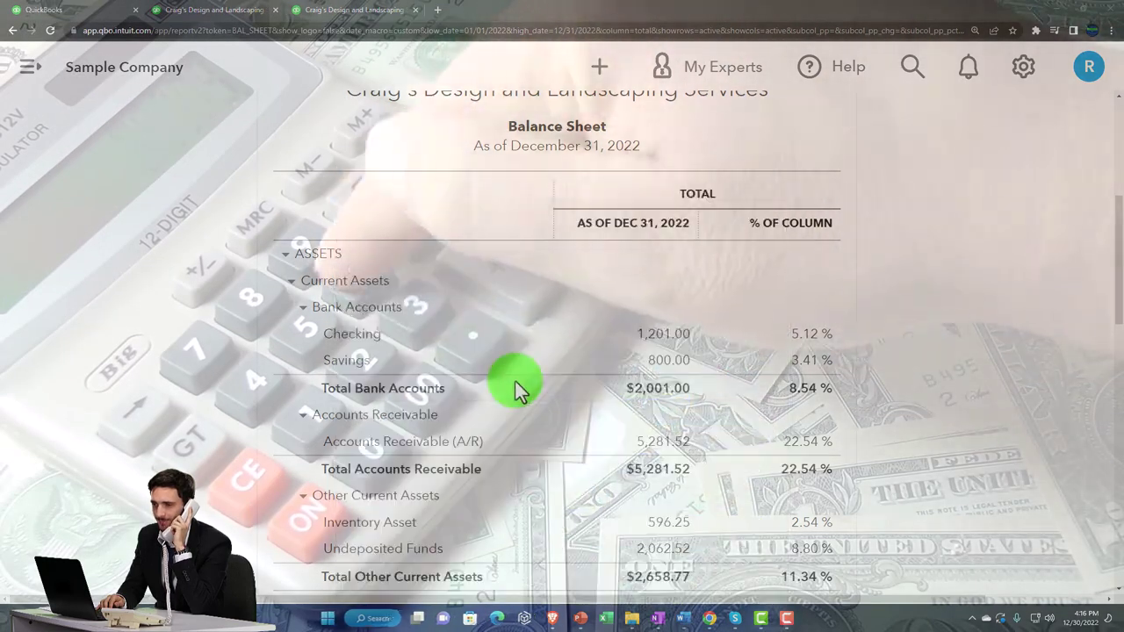
{"action": "left_click", "coordinate": [546, 126]}
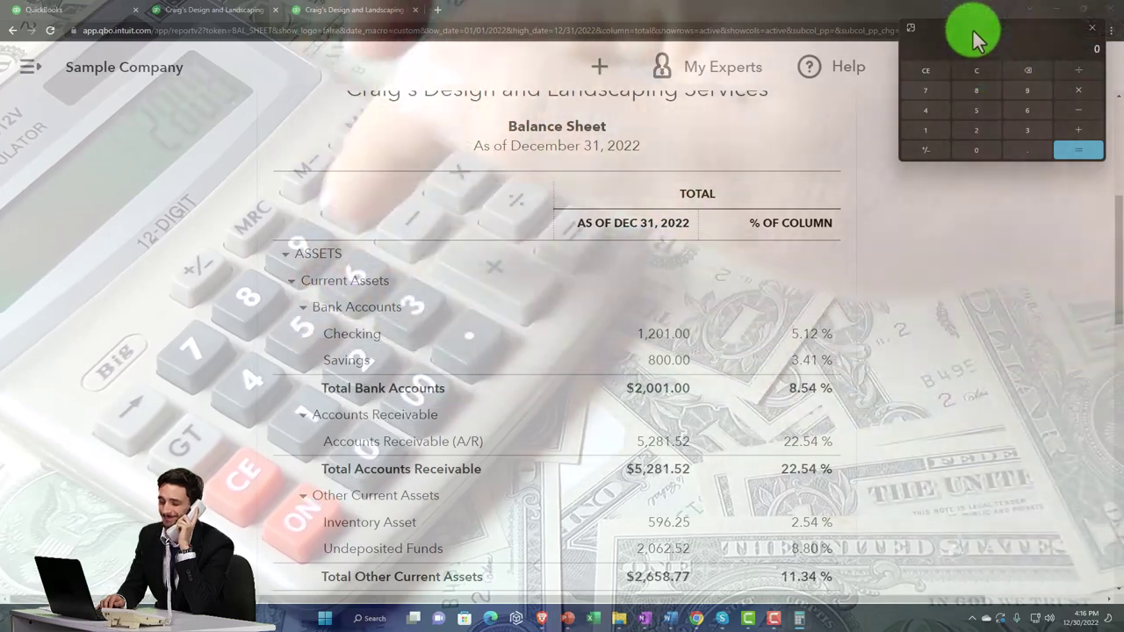
{"action": "left_click_drag", "start_coordinate": [977, 37], "coordinate": [966, 359]}
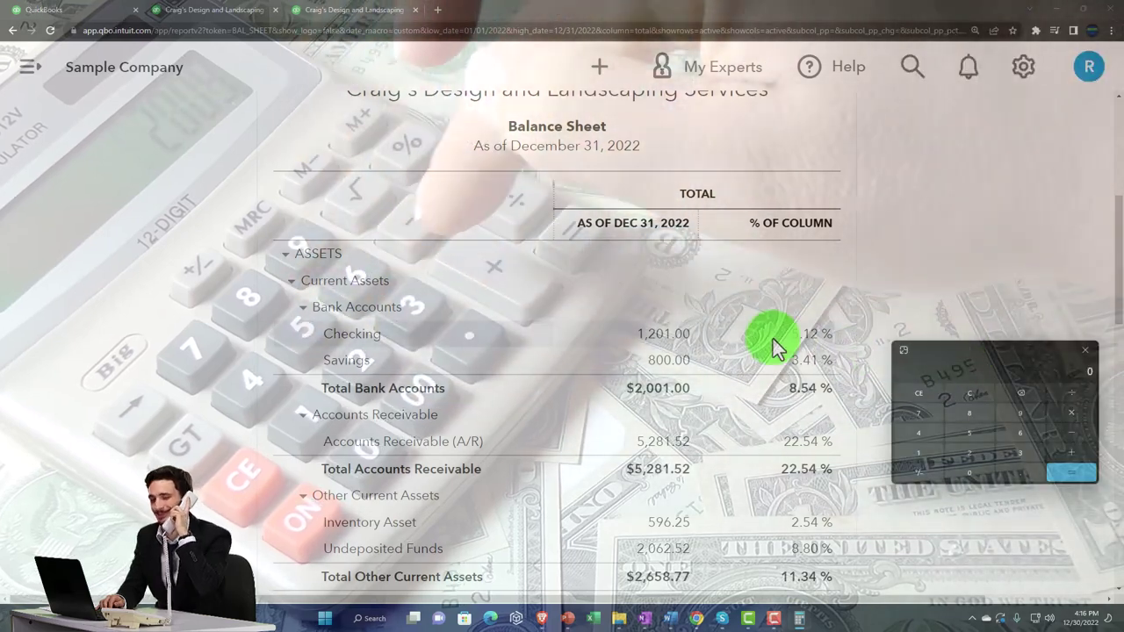
Divide total bank accounts of 2,001 by total assets of 23,436.29 in the calculator and compare with the bank accounts percentage
{"action": "scroll", "coordinate": [737, 351], "scroll_direction": "down", "scroll_amount": 1}
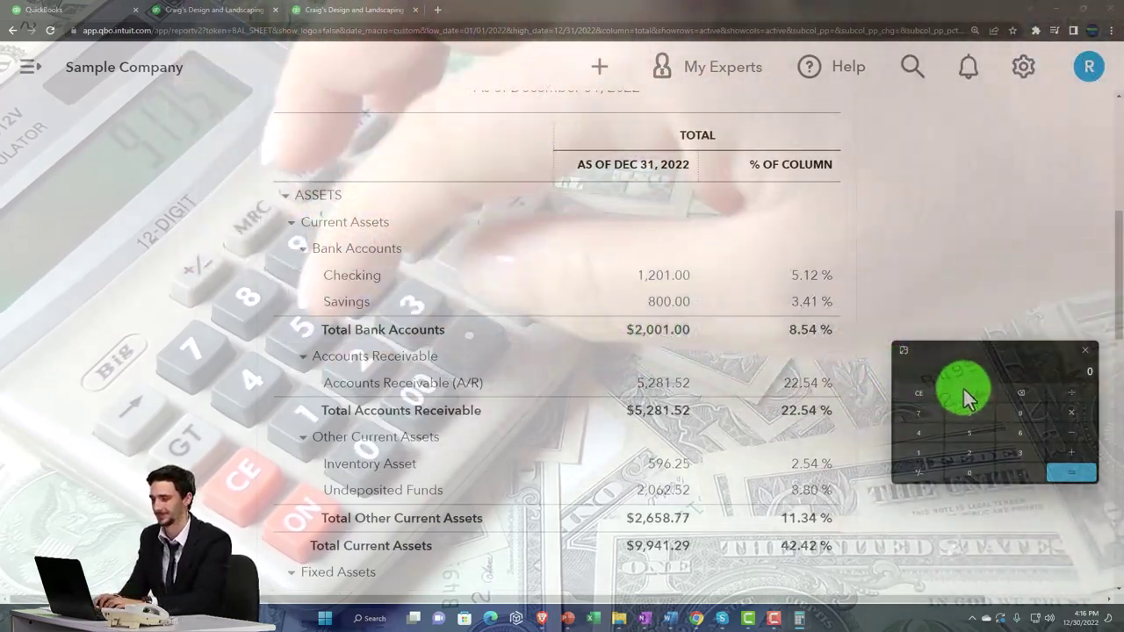
{"action": "type", "text": "2001"}
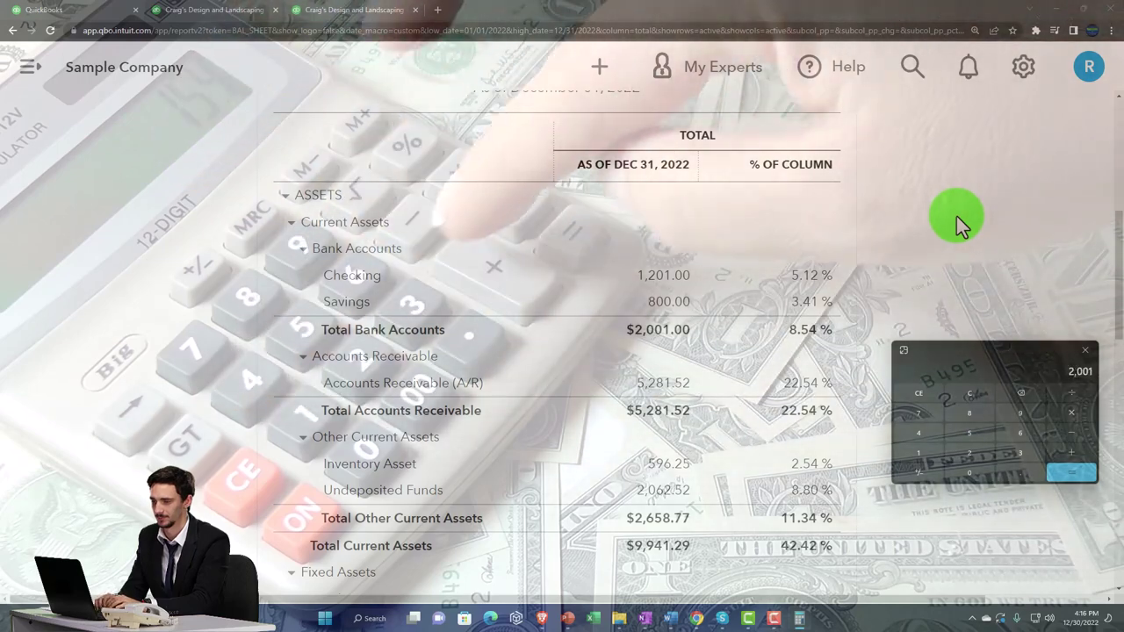
{"action": "scroll", "coordinate": [693, 393], "scroll_direction": "down", "scroll_amount": 8}
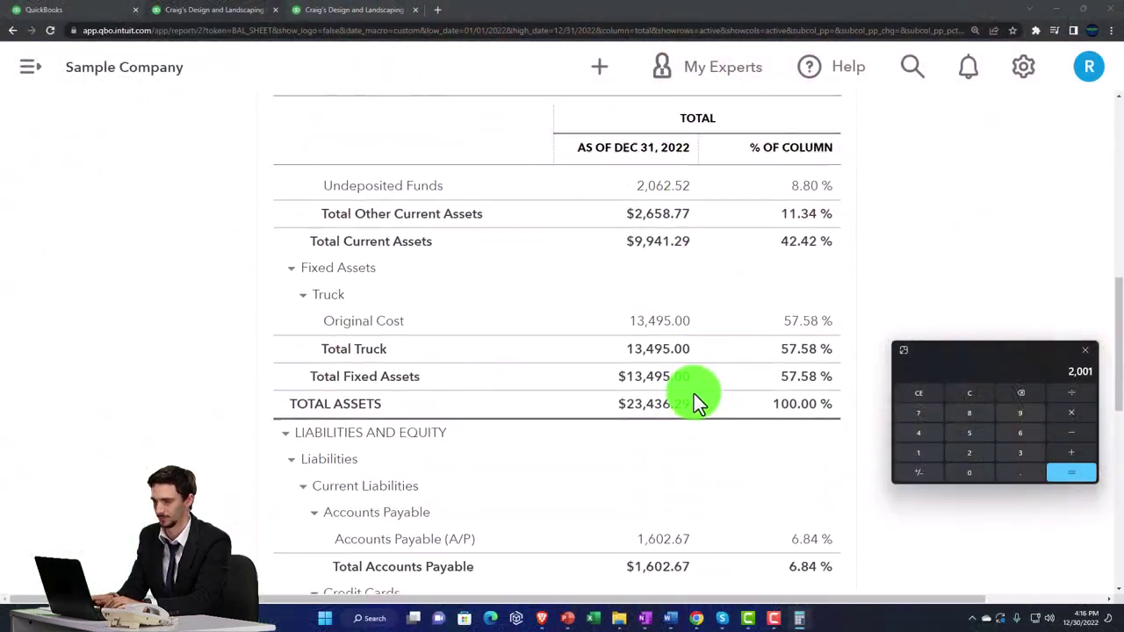
{"action": "scroll", "coordinate": [694, 394], "scroll_direction": "down", "scroll_amount": 3}
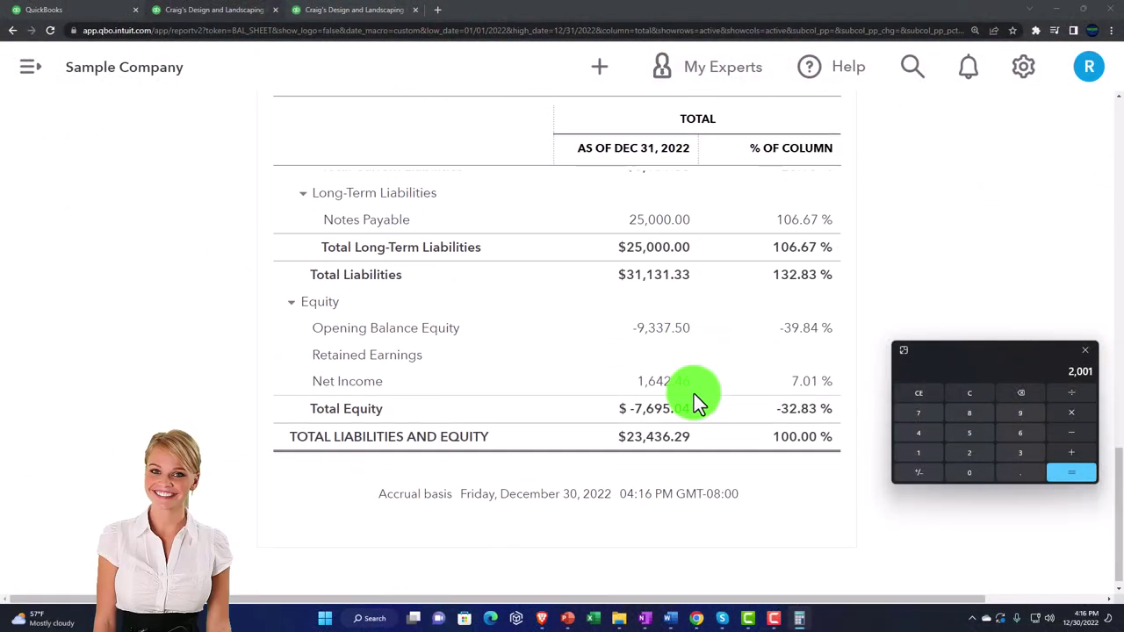
{"action": "scroll", "coordinate": [693, 393], "scroll_direction": "up", "scroll_amount": 4}
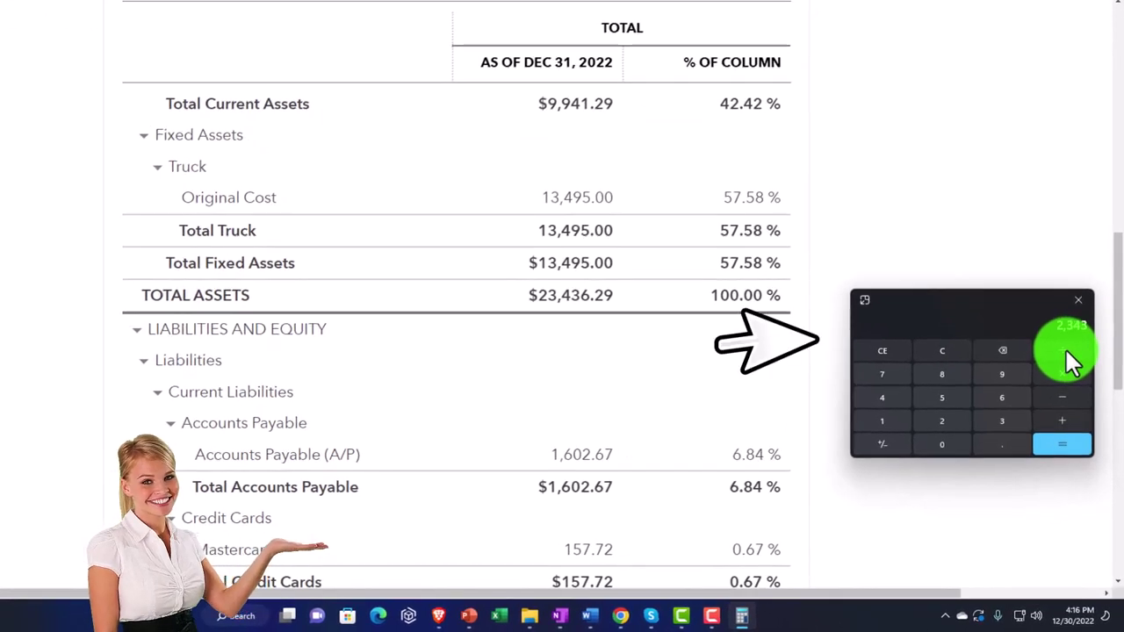
{"action": "type", "text": "6.29"}
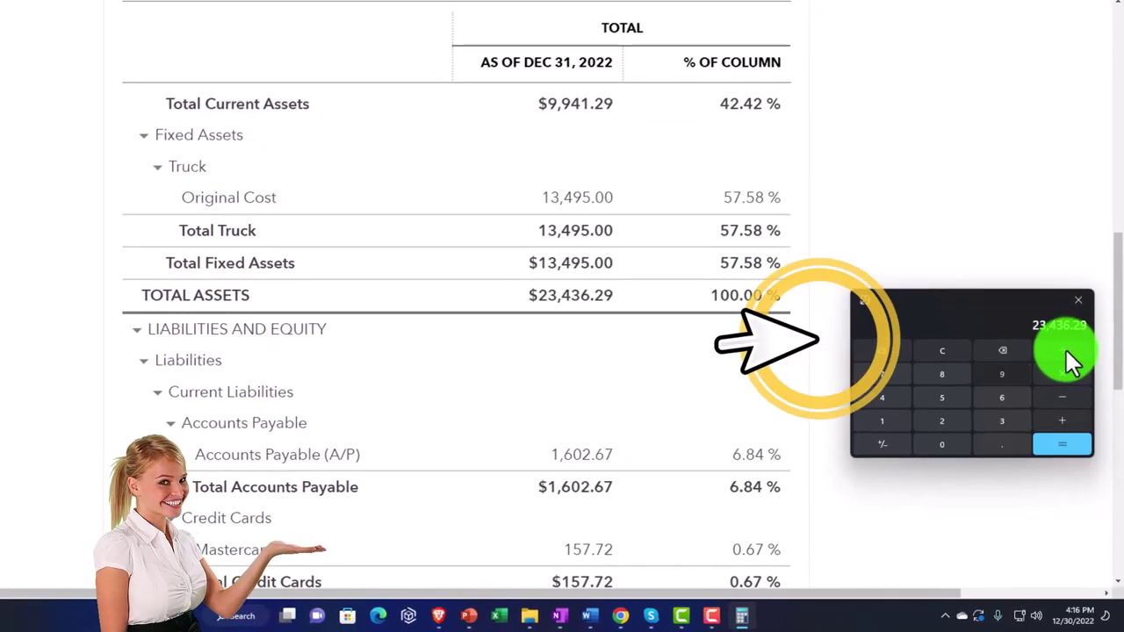
{"action": "key", "text": "Return"}
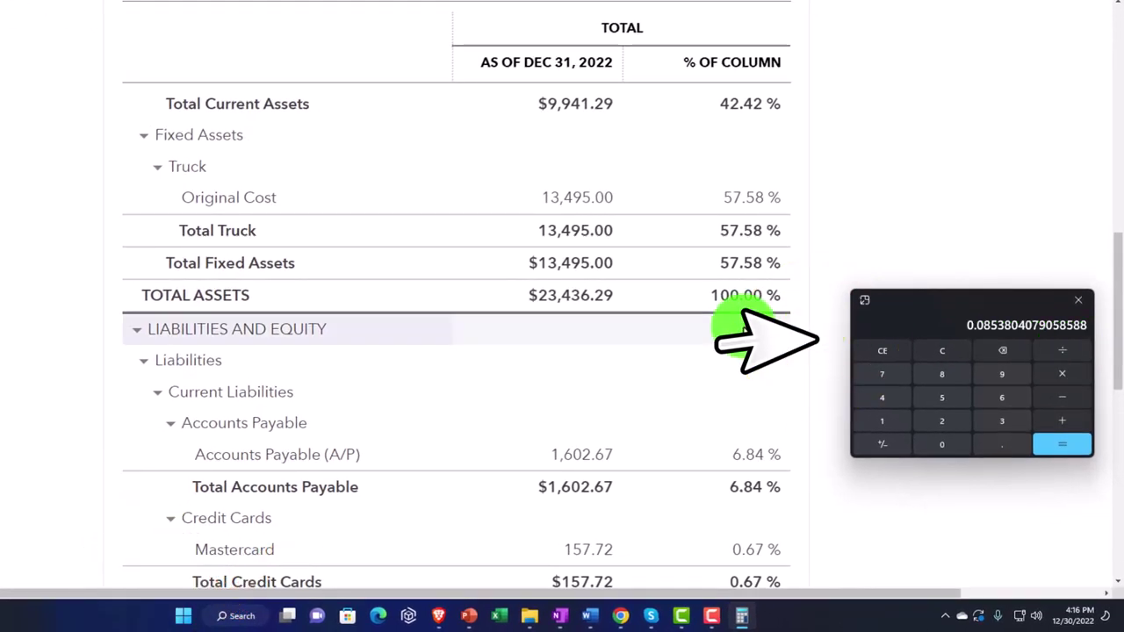
{"action": "scroll", "coordinate": [710, 341], "scroll_direction": "up", "scroll_amount": 5}
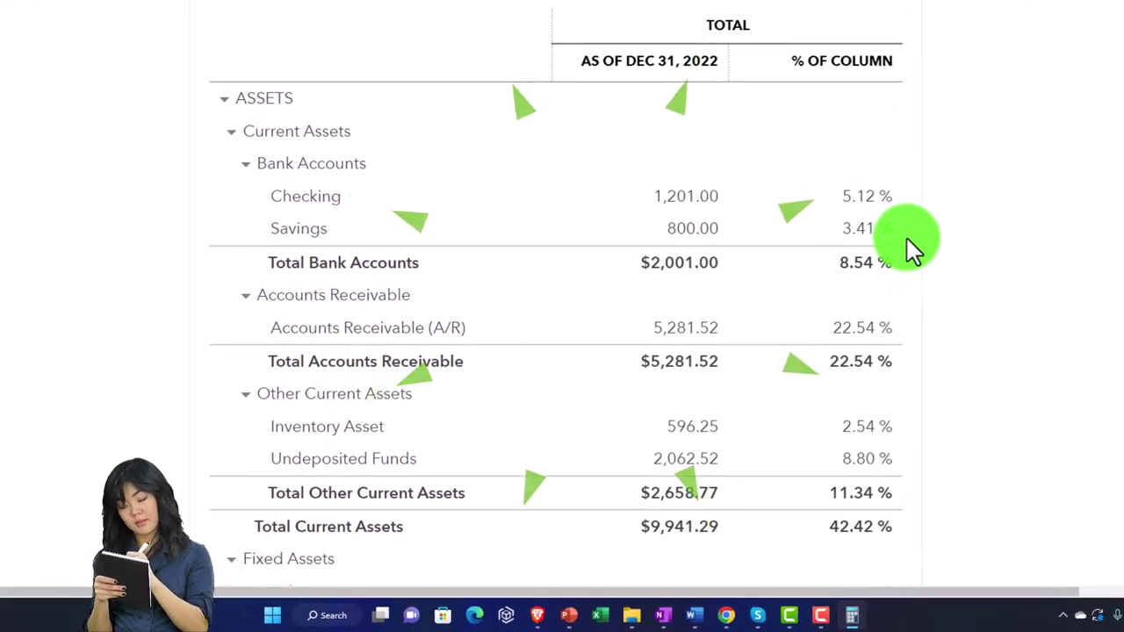
Examine the % of Column figures for the current and fixed asset accounts on the Balance Sheet
{"action": "key", "text": "ctrl+plus"}
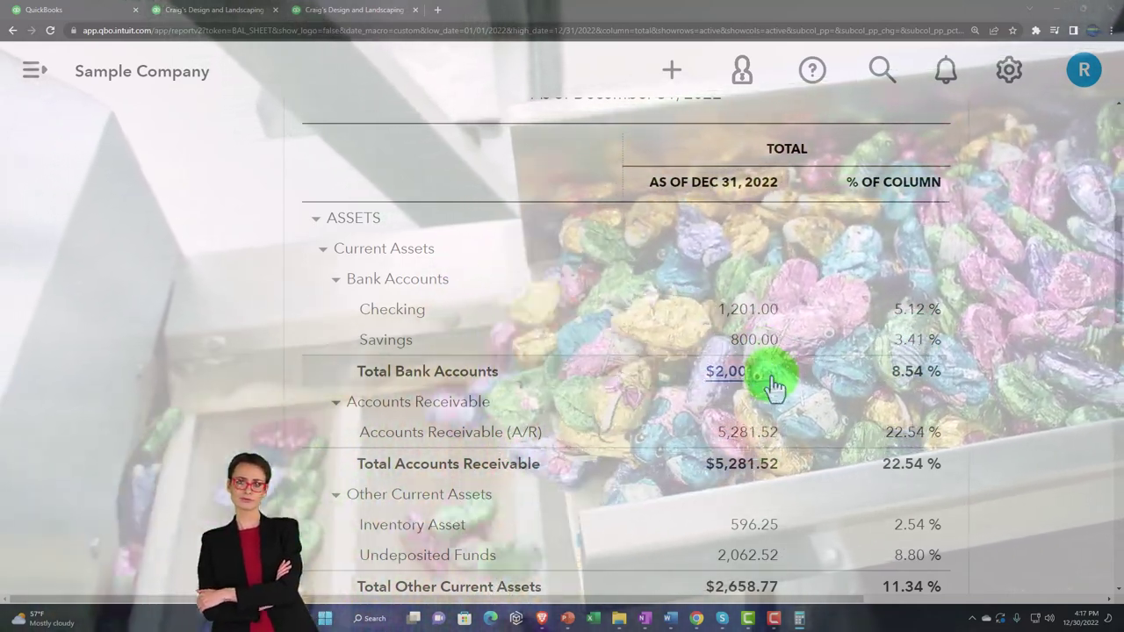
{"action": "scroll", "coordinate": [772, 386], "scroll_direction": "down", "scroll_amount": 3}
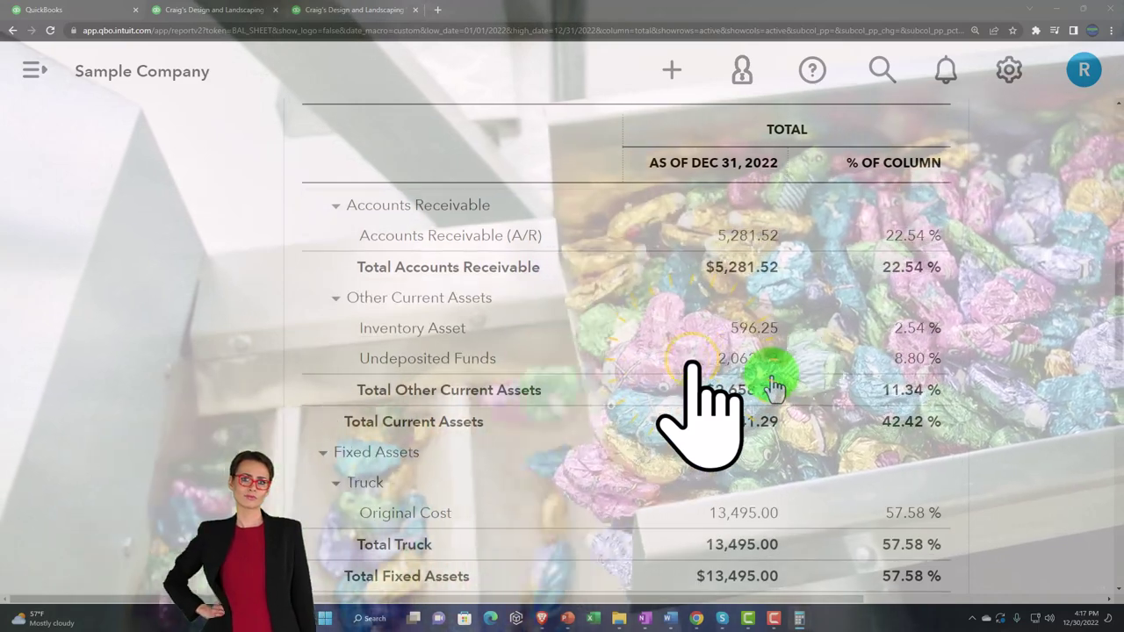
{"action": "scroll", "coordinate": [772, 387], "scroll_direction": "down", "scroll_amount": 1}
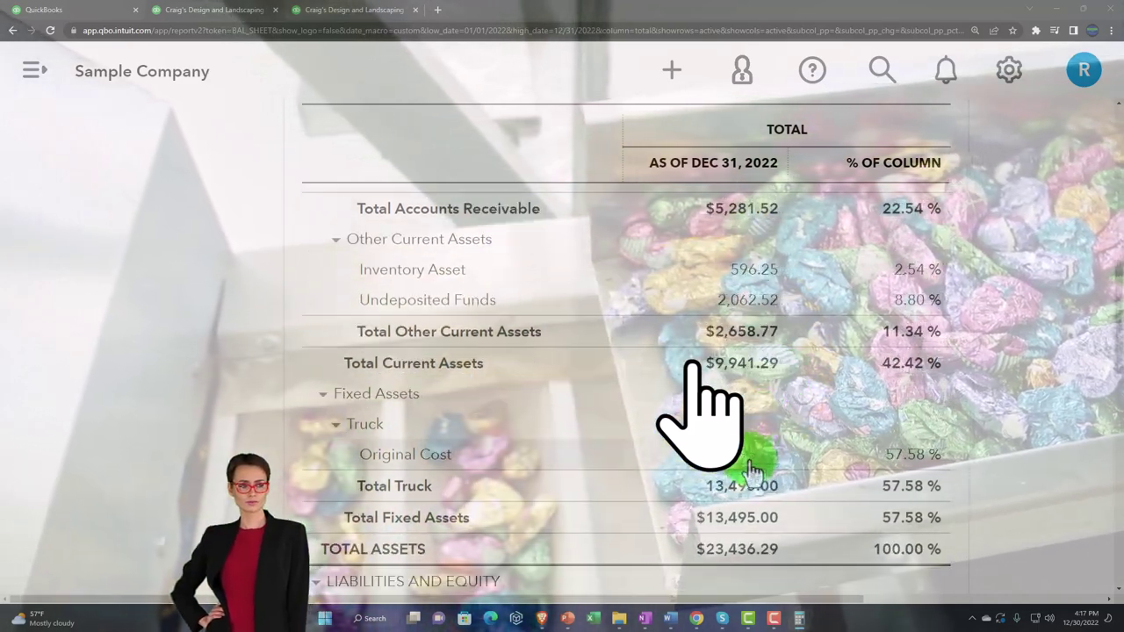
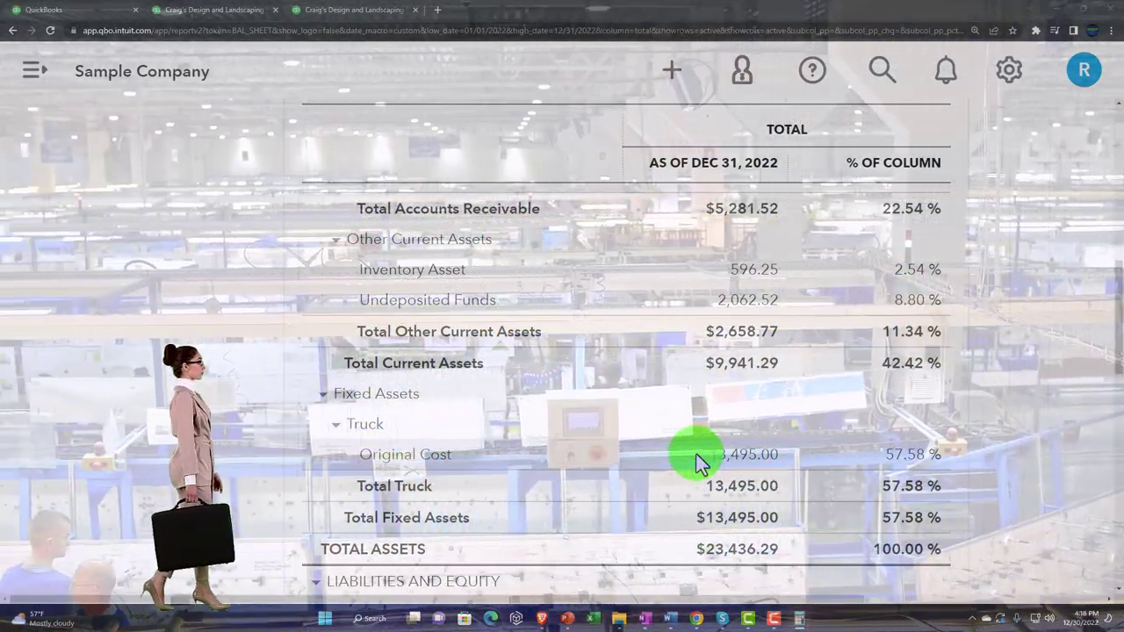
{"action": "scroll", "coordinate": [696, 454], "scroll_direction": "up", "scroll_amount": 4}
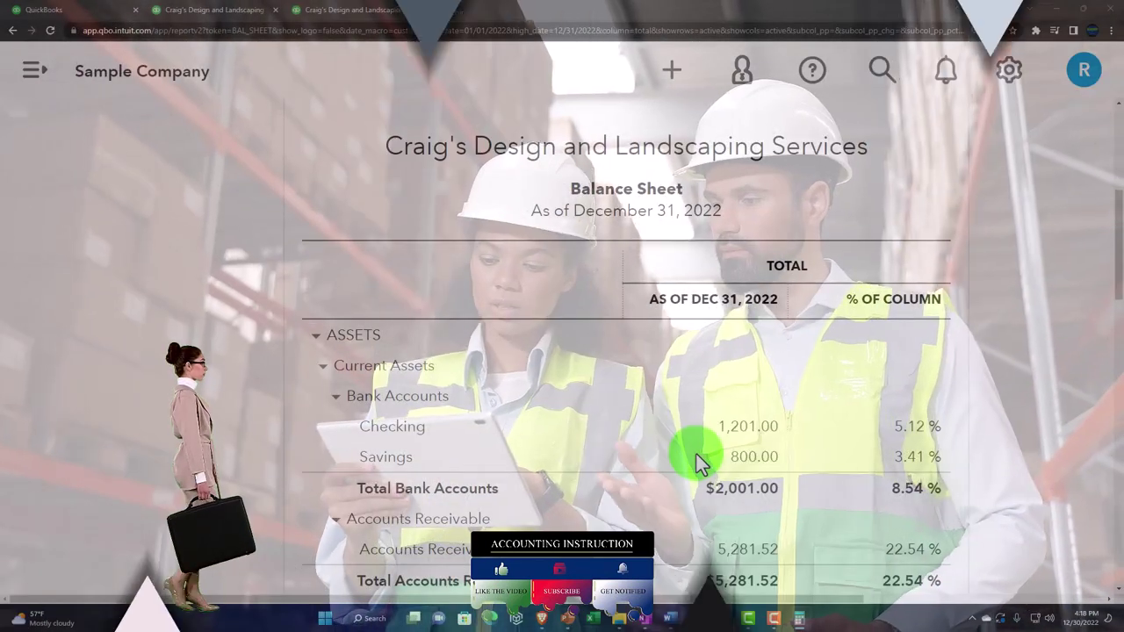
{"action": "scroll", "coordinate": [696, 454], "scroll_direction": "down", "scroll_amount": 1}
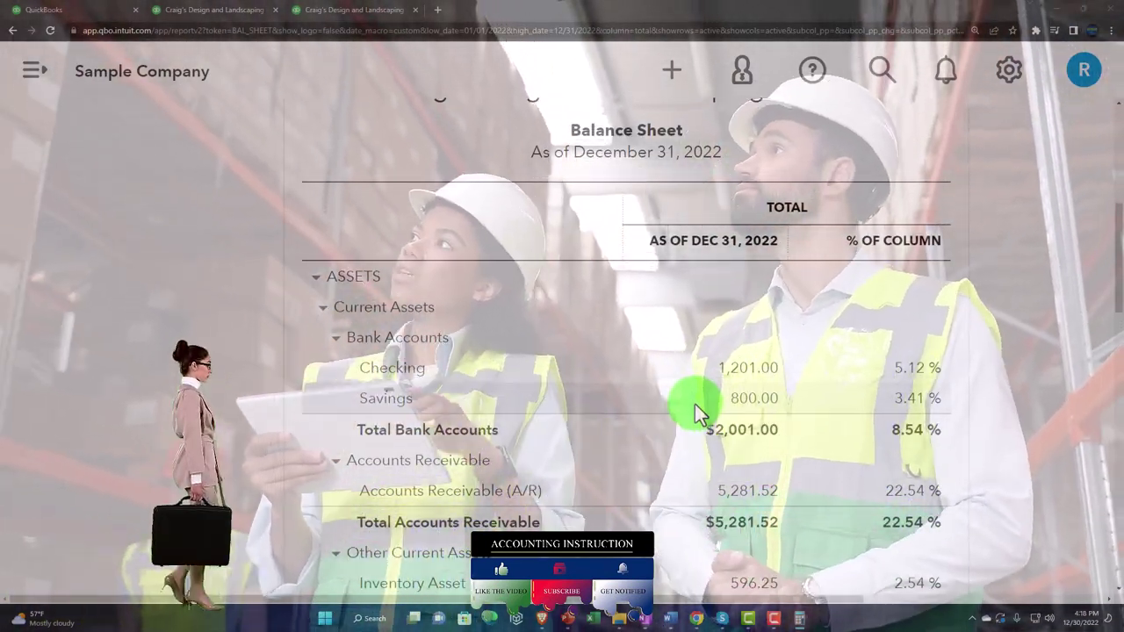
{"action": "scroll", "coordinate": [698, 409], "scroll_direction": "down", "scroll_amount": 1}
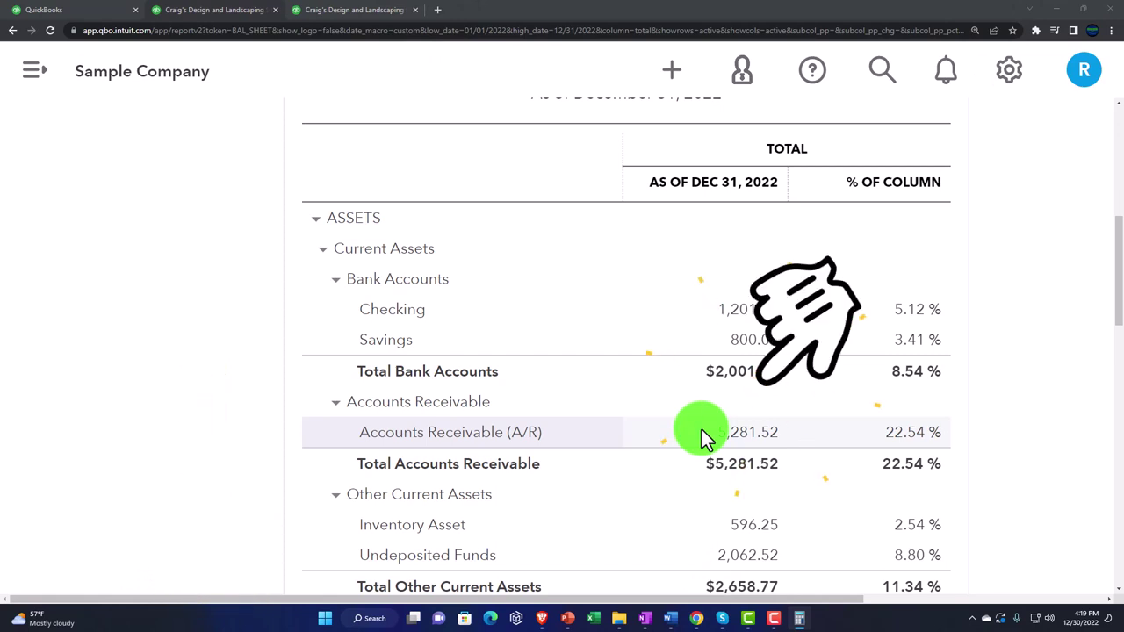
{"action": "scroll", "coordinate": [702, 429], "scroll_direction": "down", "scroll_amount": 2}
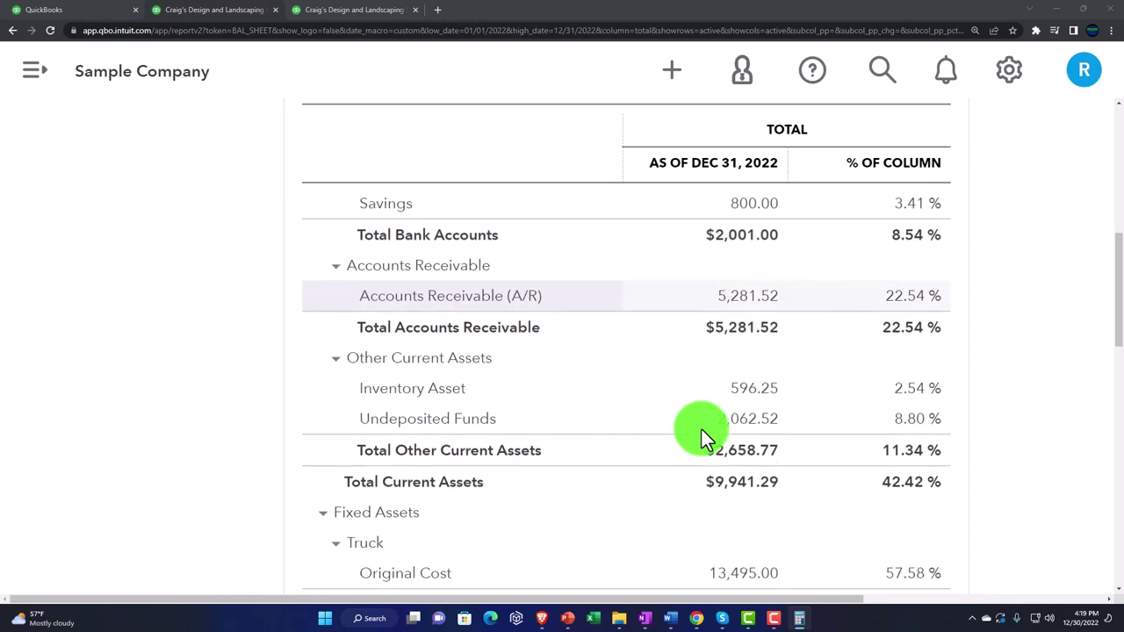
{"action": "scroll", "coordinate": [702, 430], "scroll_direction": "down", "scroll_amount": 1}
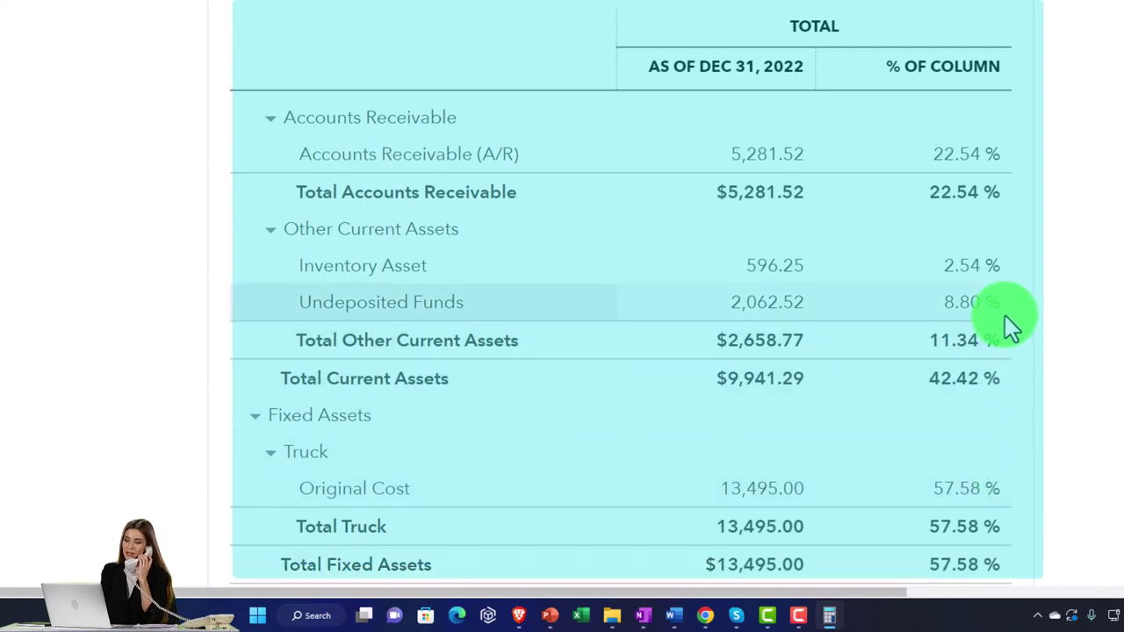
Examine the % of Column figures for total assets, the liabilities and the equity accounts through the report's last total
{"action": "scroll", "coordinate": [1004, 315], "scroll_direction": "down", "scroll_amount": 4}
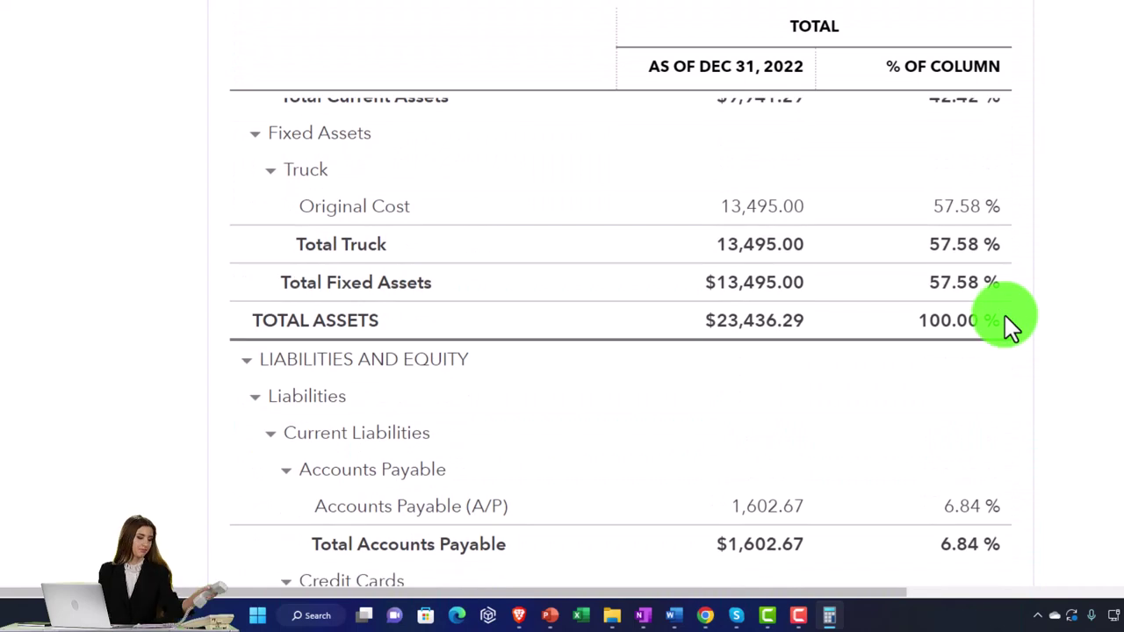
{"action": "scroll", "coordinate": [1004, 315], "scroll_direction": "down", "scroll_amount": 3}
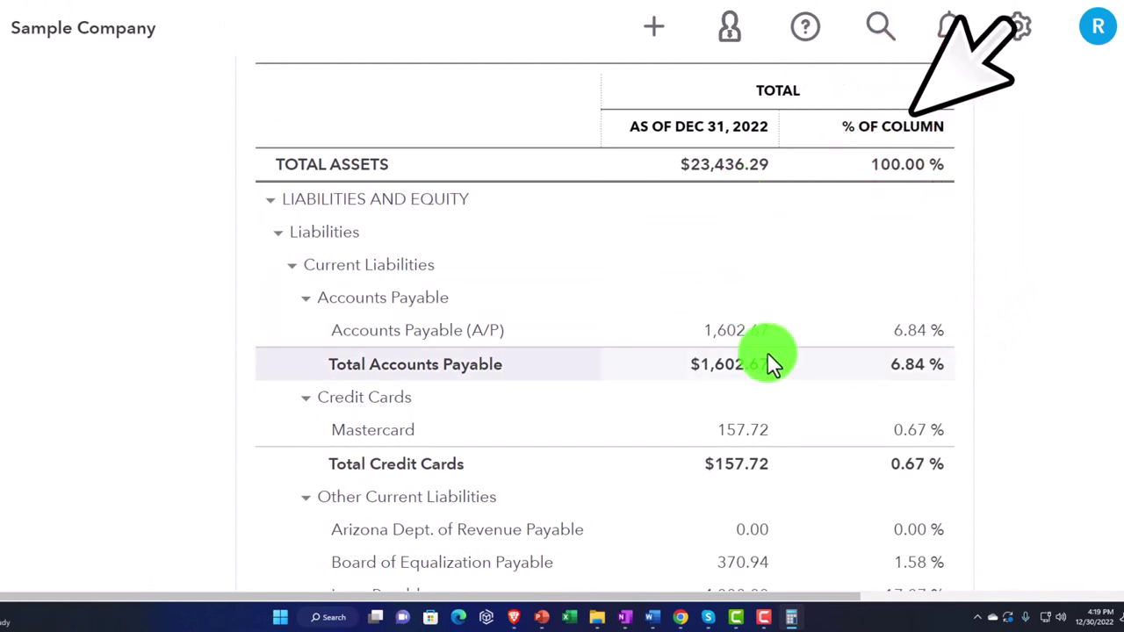
{"action": "scroll", "coordinate": [767, 365], "scroll_direction": "down", "scroll_amount": 6}
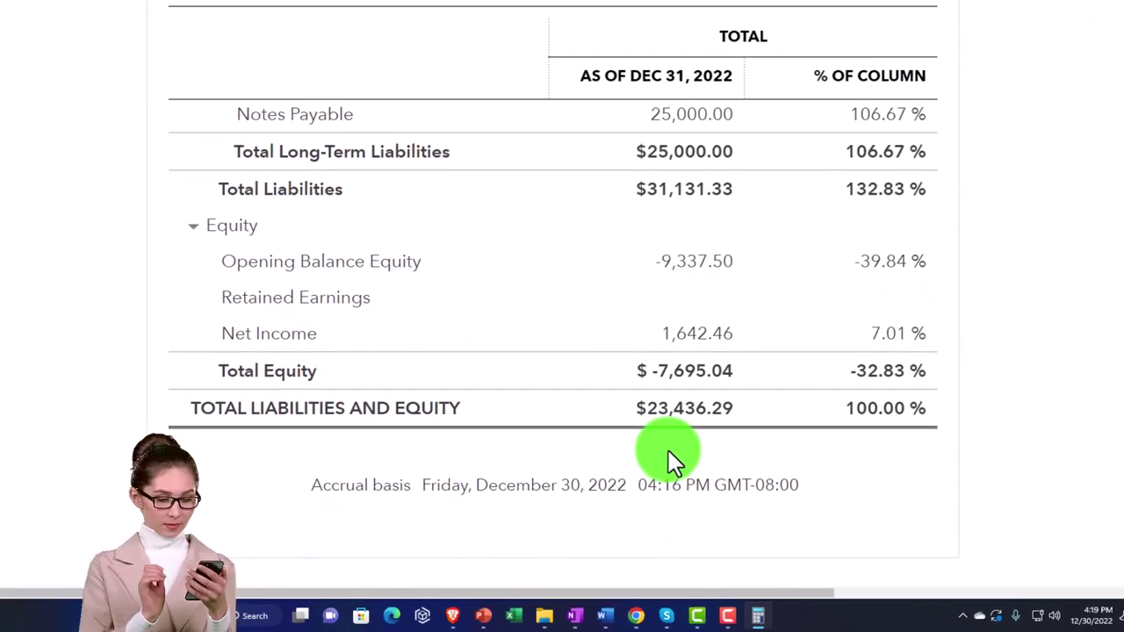
Compare the % of Column figures for liabilities and equity with those for the assets on the Balance Sheet
{"action": "scroll", "coordinate": [668, 450], "scroll_direction": "up", "scroll_amount": 5}
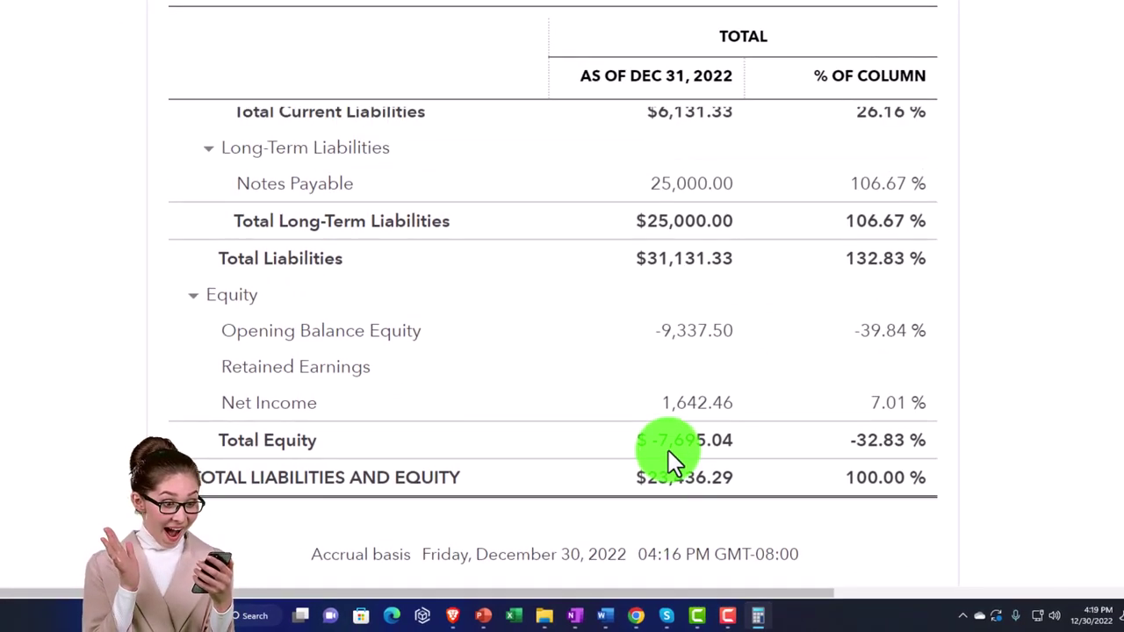
{"action": "scroll", "coordinate": [668, 451], "scroll_direction": "up", "scroll_amount": 3}
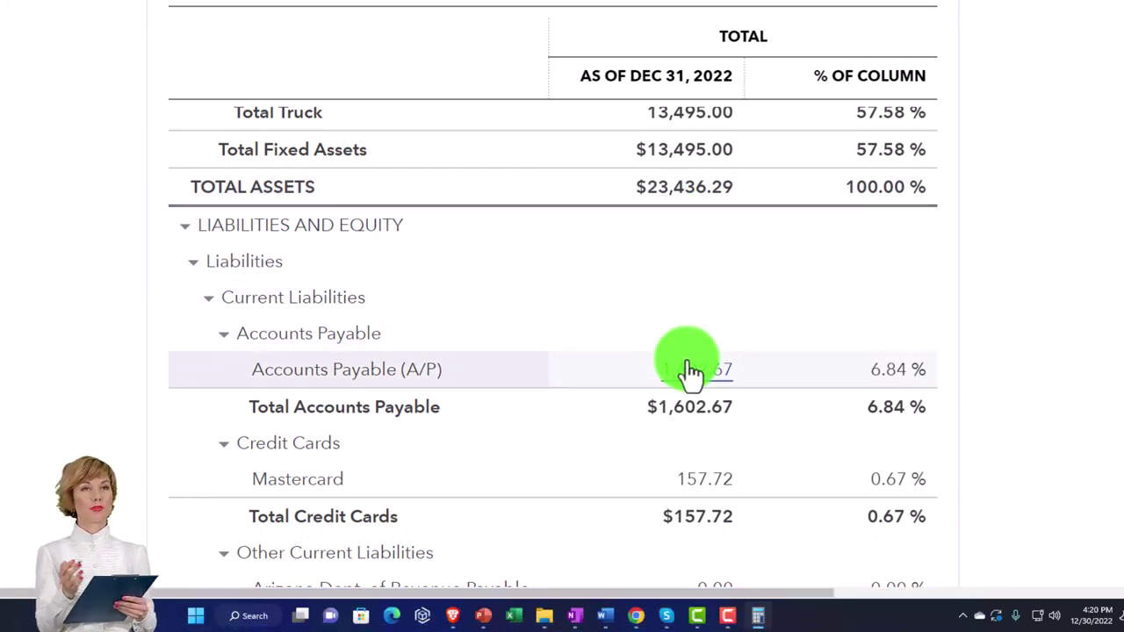
{"action": "scroll", "coordinate": [689, 369], "scroll_direction": "down", "scroll_amount": 5}
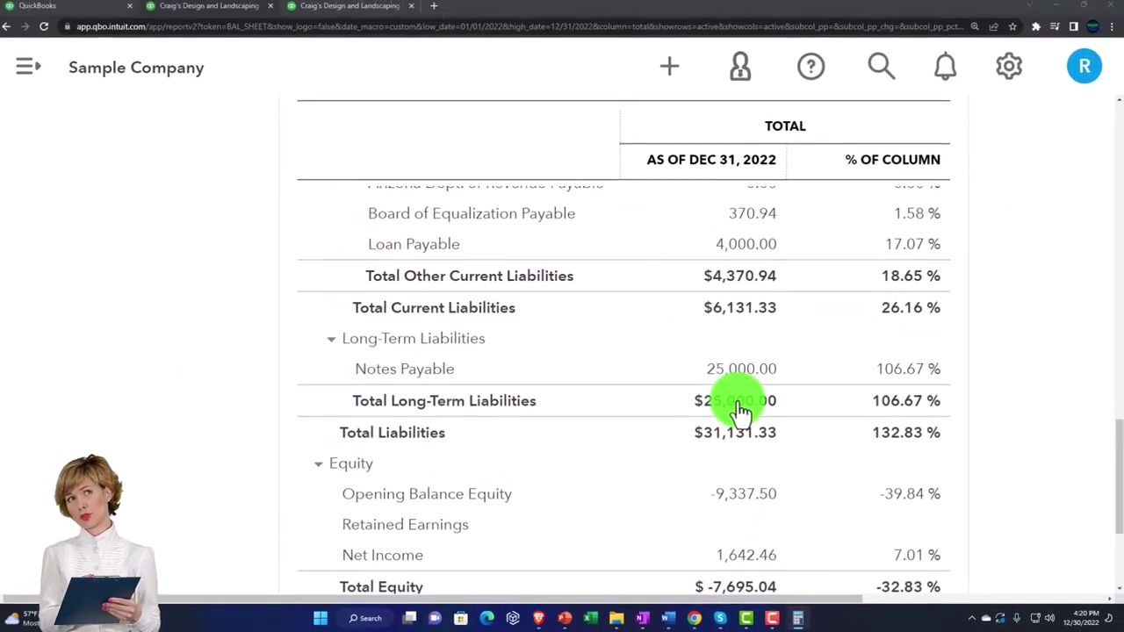
{"action": "scroll", "coordinate": [740, 410], "scroll_direction": "down", "scroll_amount": 1}
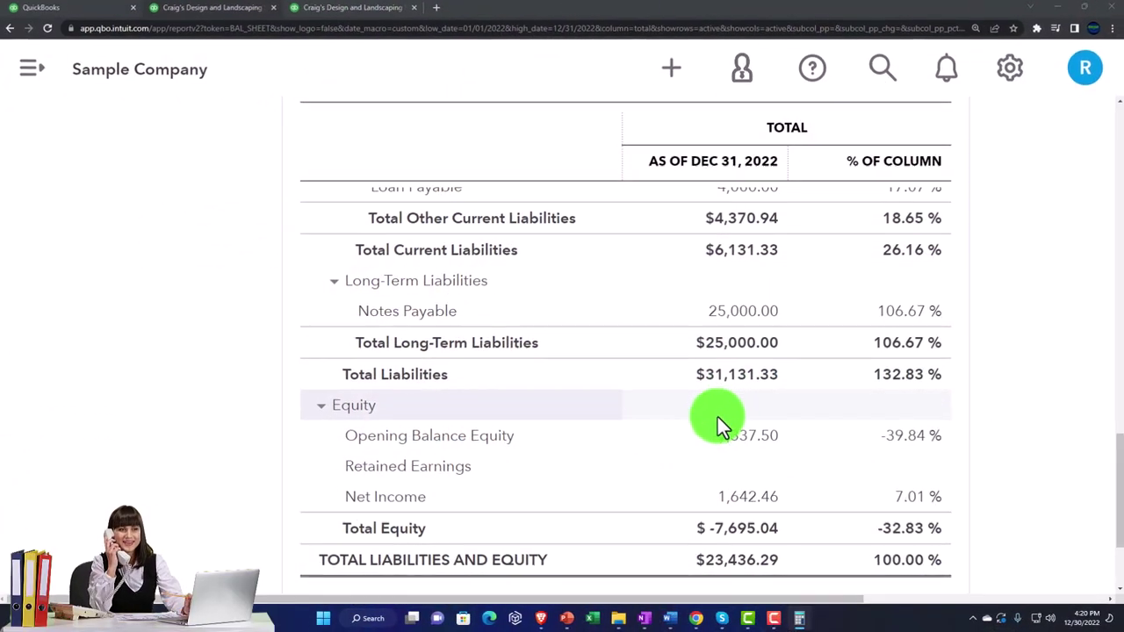
{"action": "scroll", "coordinate": [717, 427], "scroll_direction": "up", "scroll_amount": 8}
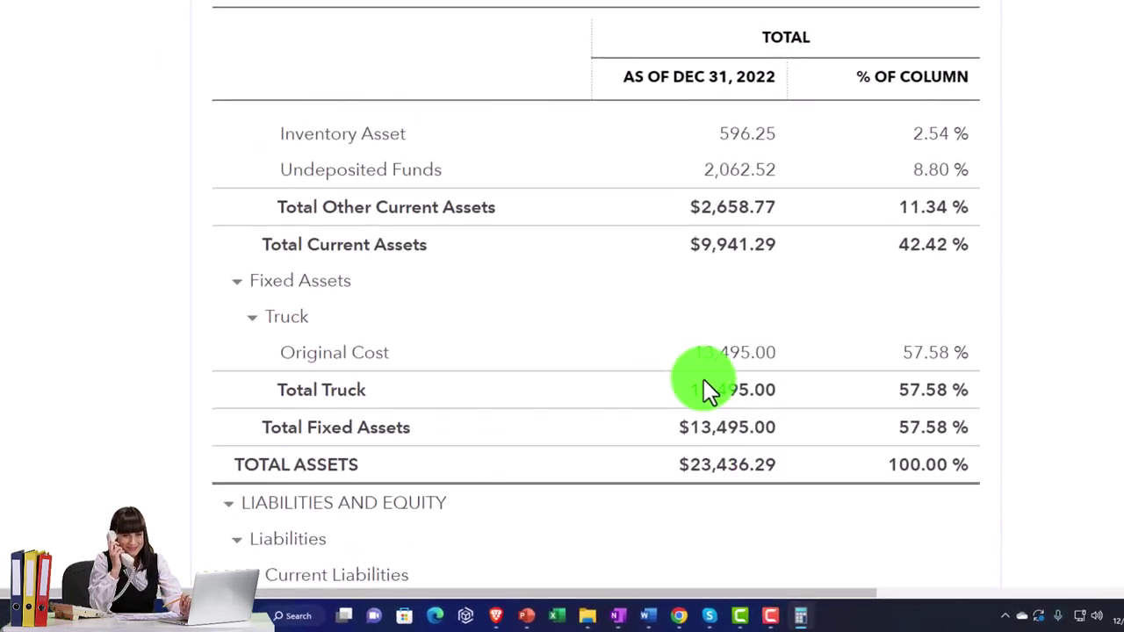
{"action": "scroll", "coordinate": [703, 379], "scroll_direction": "up", "scroll_amount": 6}
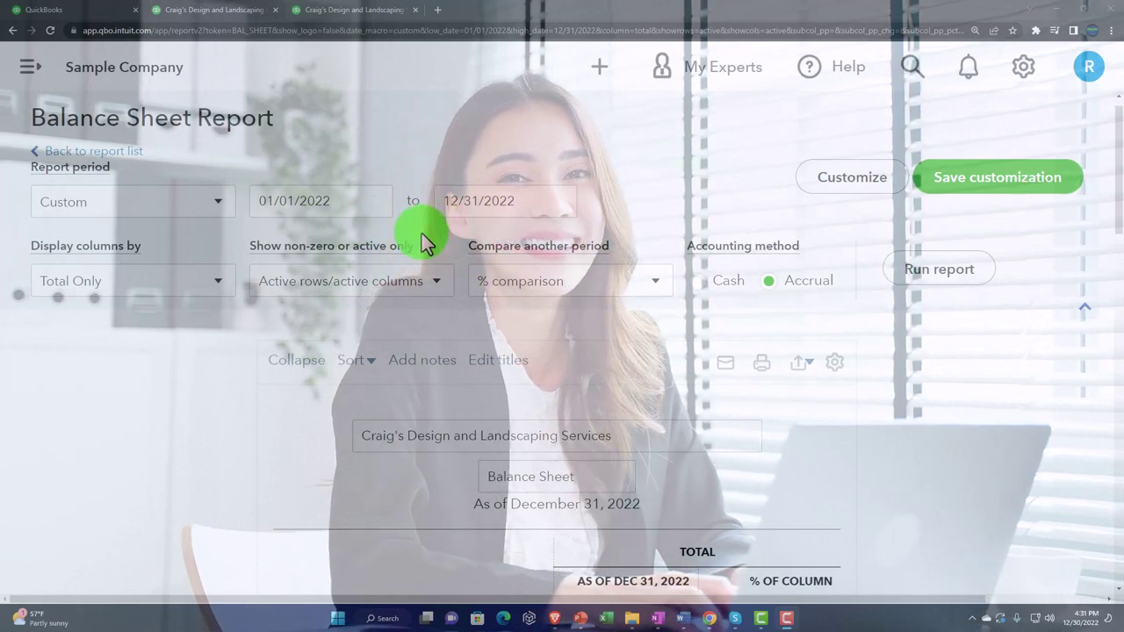
Run the Balance Sheet with columns displayed by Quarters and examine each 2022 quarter's % of Column figures
{"action": "left_click", "coordinate": [226, 286]}
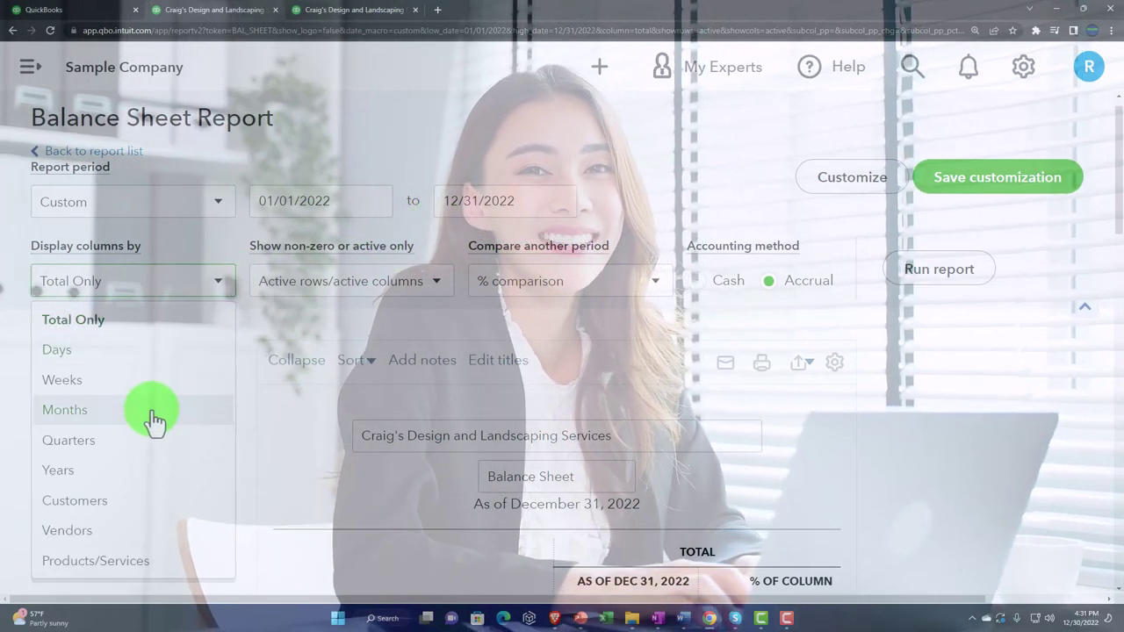
{"action": "left_click", "coordinate": [148, 448]}
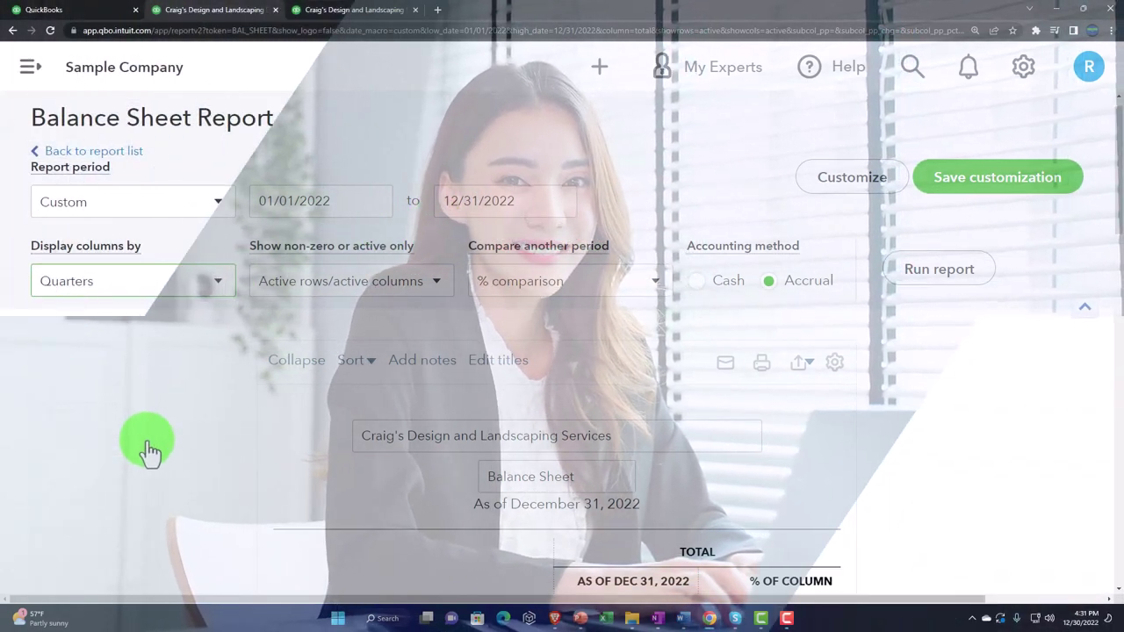
{"action": "left_click", "coordinate": [901, 272]}
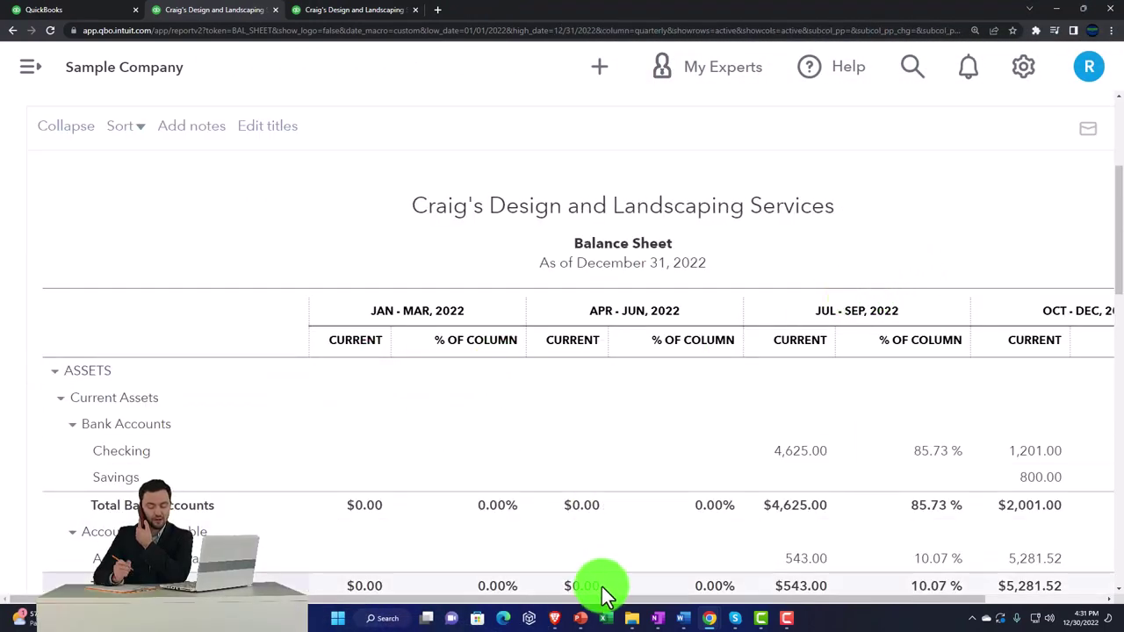
{"action": "left_click_drag", "start_coordinate": [604, 604], "coordinate": [852, 597]}
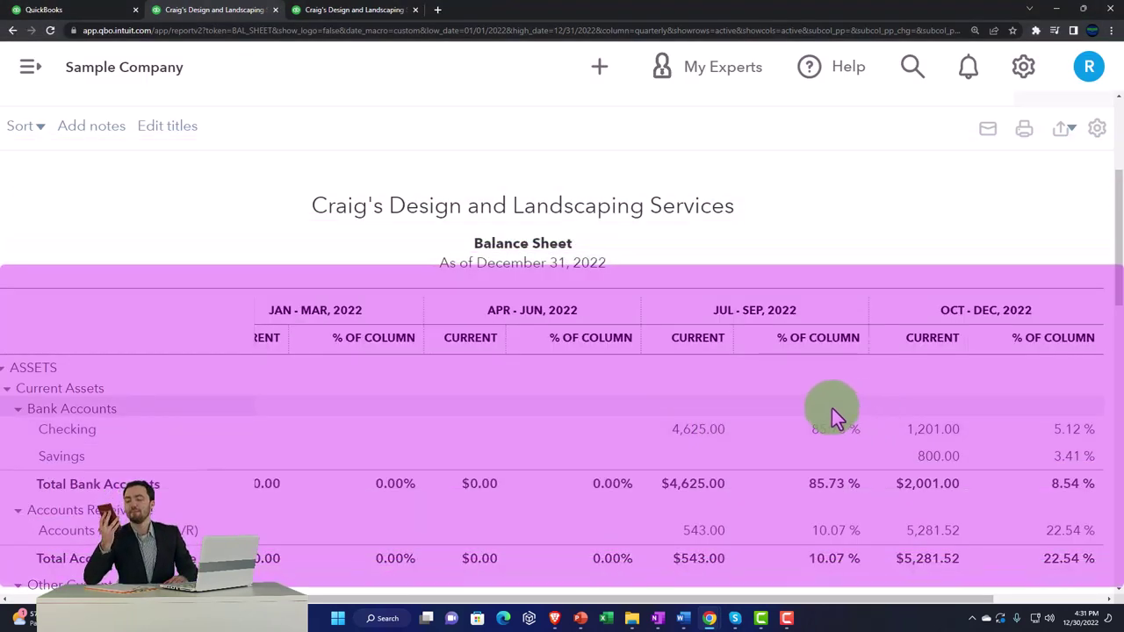
{"action": "scroll", "coordinate": [798, 403], "scroll_direction": "down", "scroll_amount": 2}
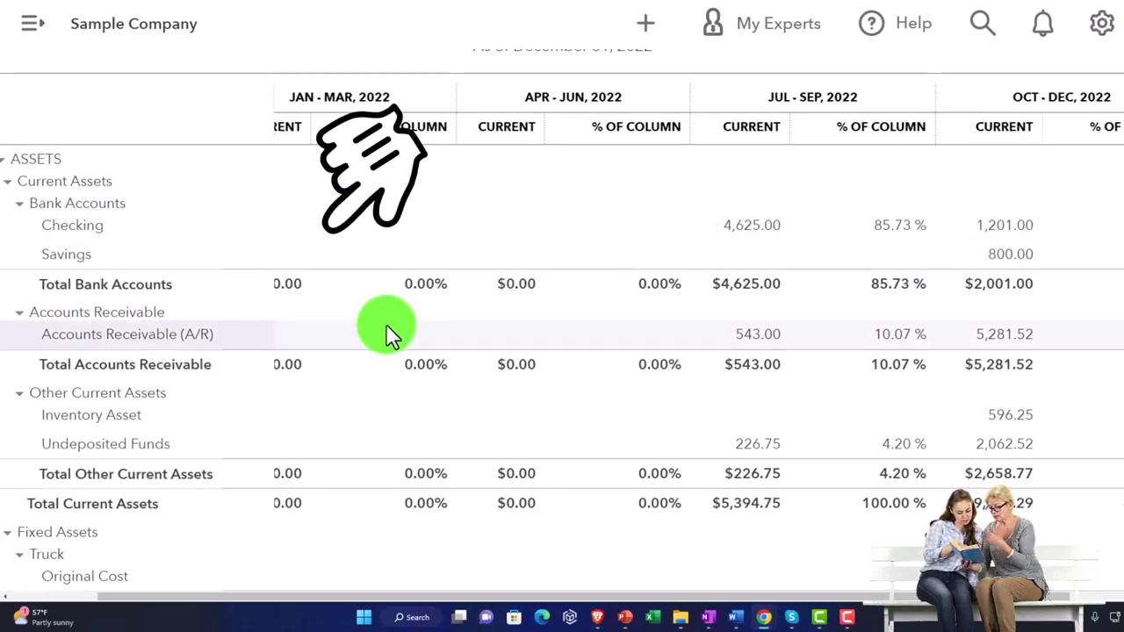
{"action": "scroll", "coordinate": [385, 323], "scroll_direction": "up", "scroll_amount": 3}
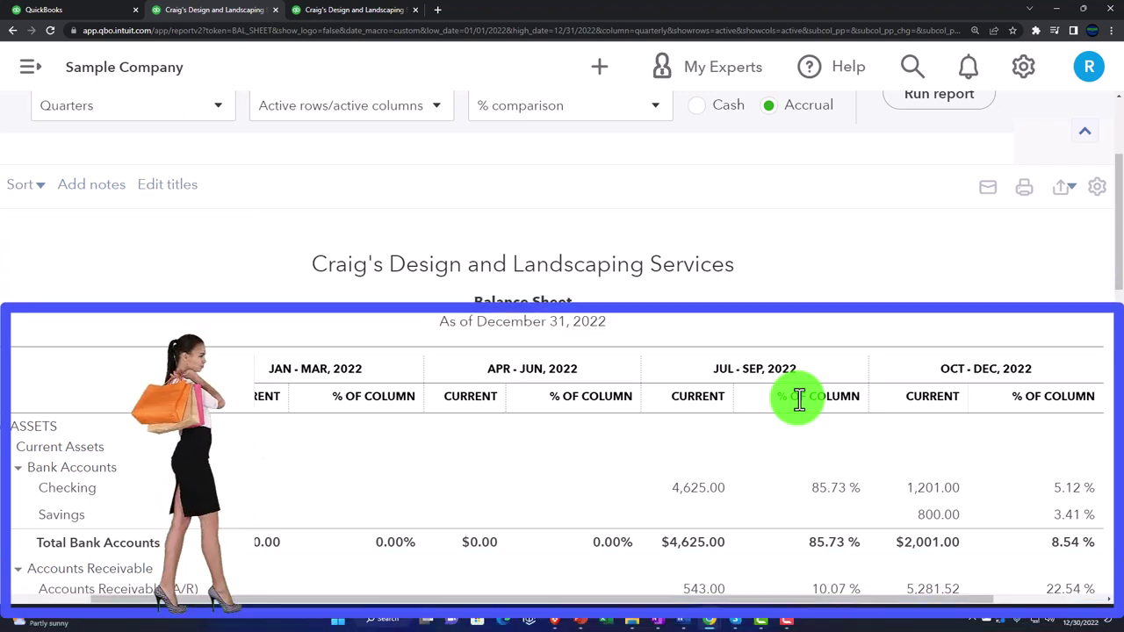
{"action": "left_click", "coordinate": [924, 382]}
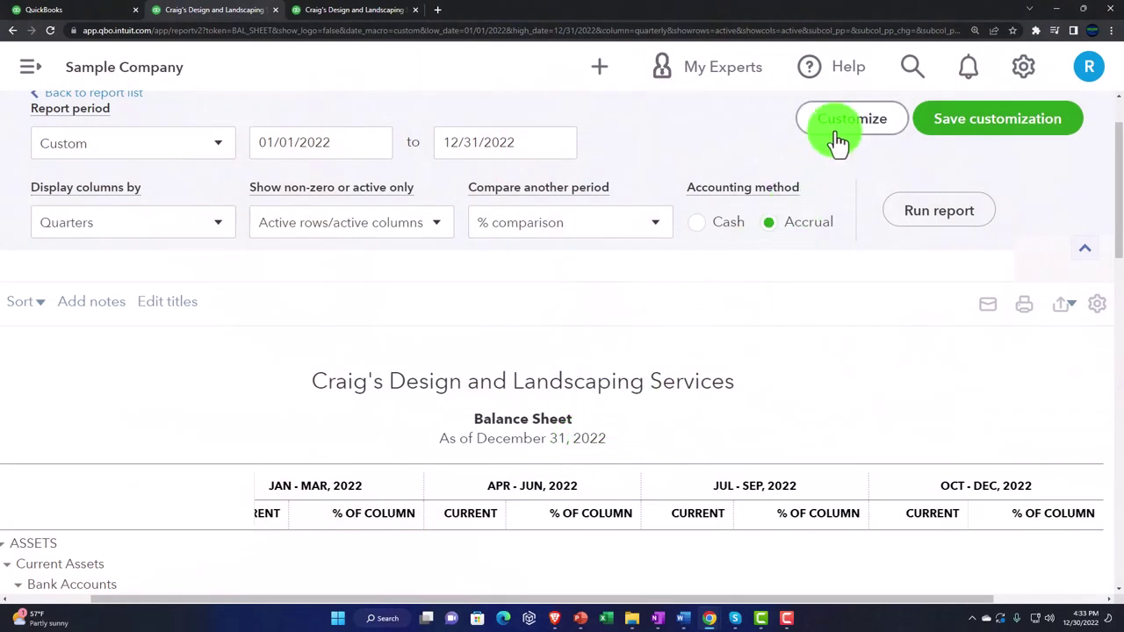
Customize the Balance Sheet's number format to omit cents and show negative numbers as (100) in red
{"action": "left_click", "coordinate": [838, 140]}
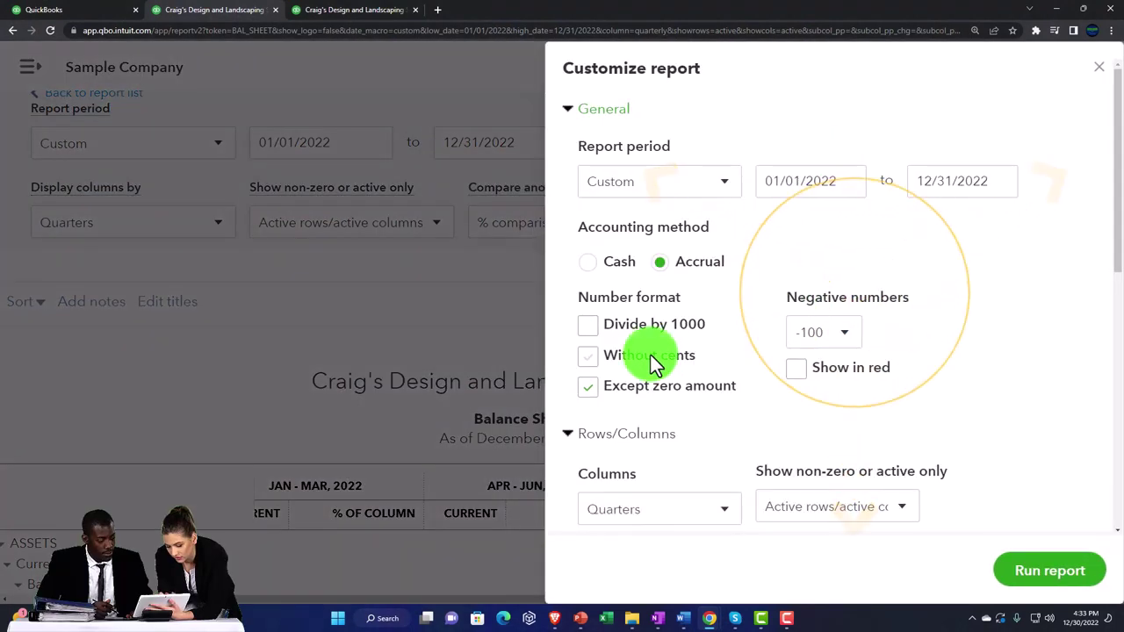
{"action": "left_click", "coordinate": [587, 356]}
{"action": "left_click", "coordinate": [841, 338]}
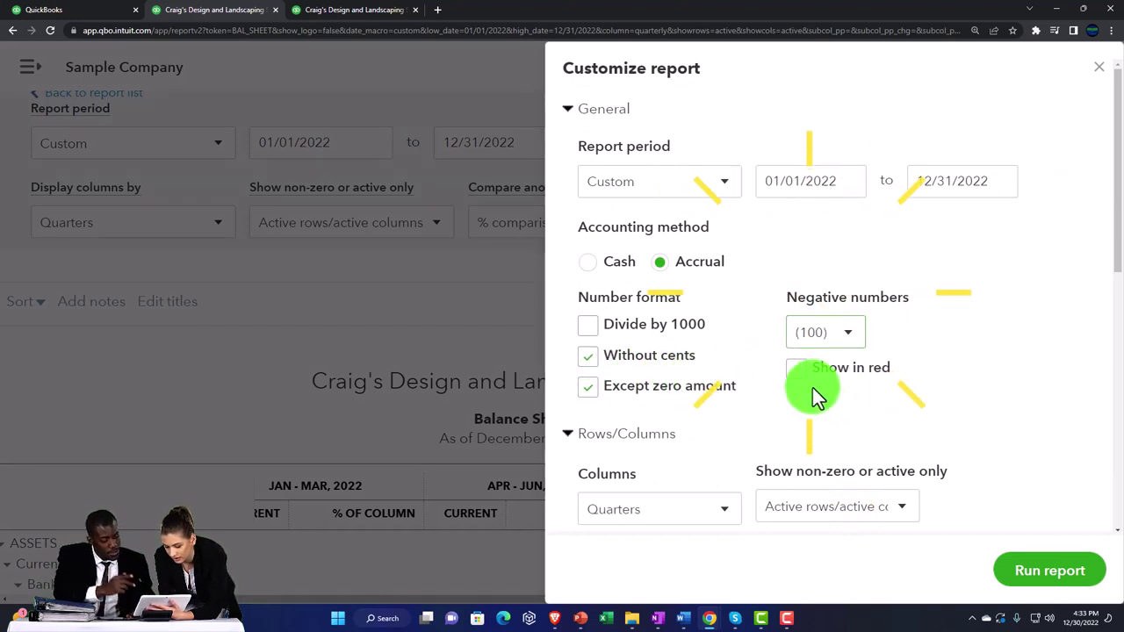
{"action": "left_click", "coordinate": [799, 373]}
Change the report title in the header settings to "Vertical Analysis Balance Sheet"
{"action": "scroll", "coordinate": [800, 374], "scroll_direction": "down", "scroll_amount": 4}
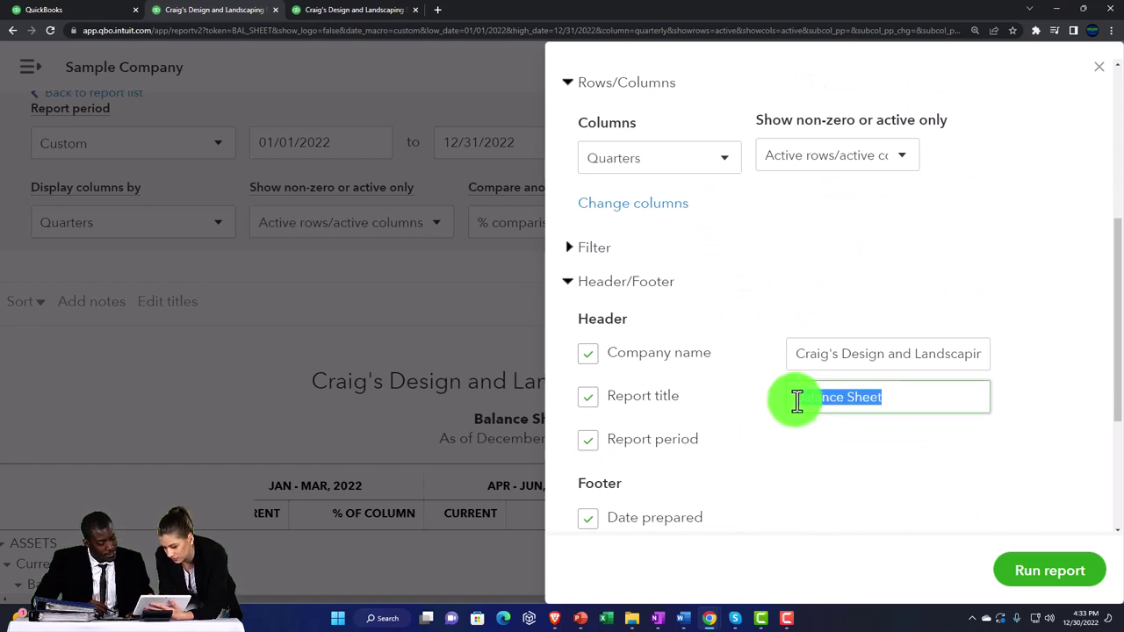
{"action": "type", "text": "Vertical "}
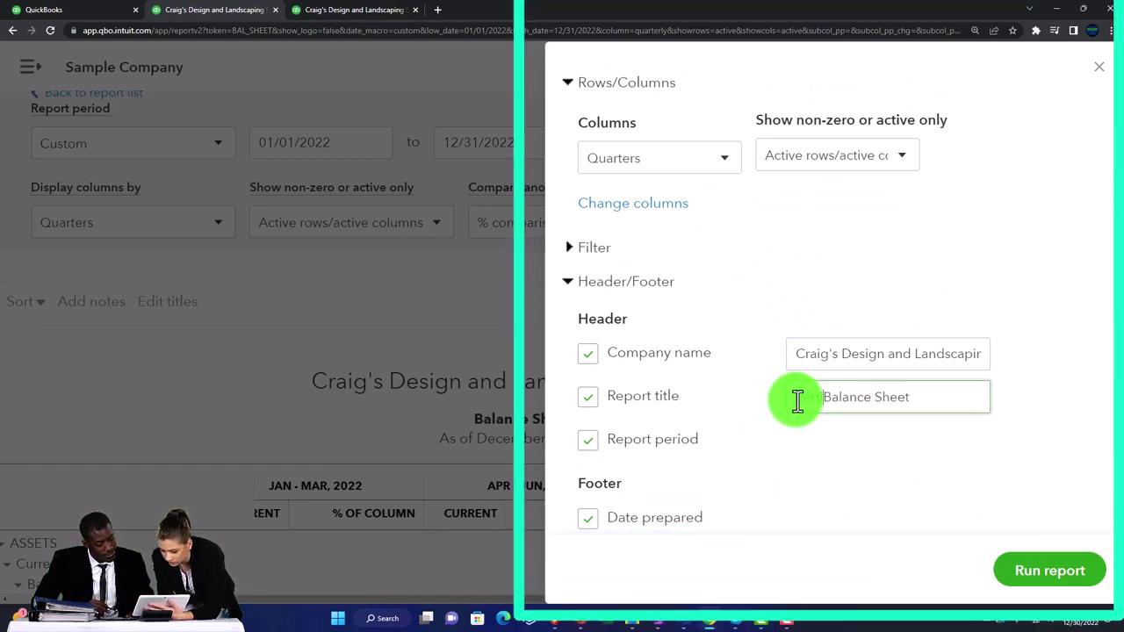
{"action": "type", "text": "Analysis"}
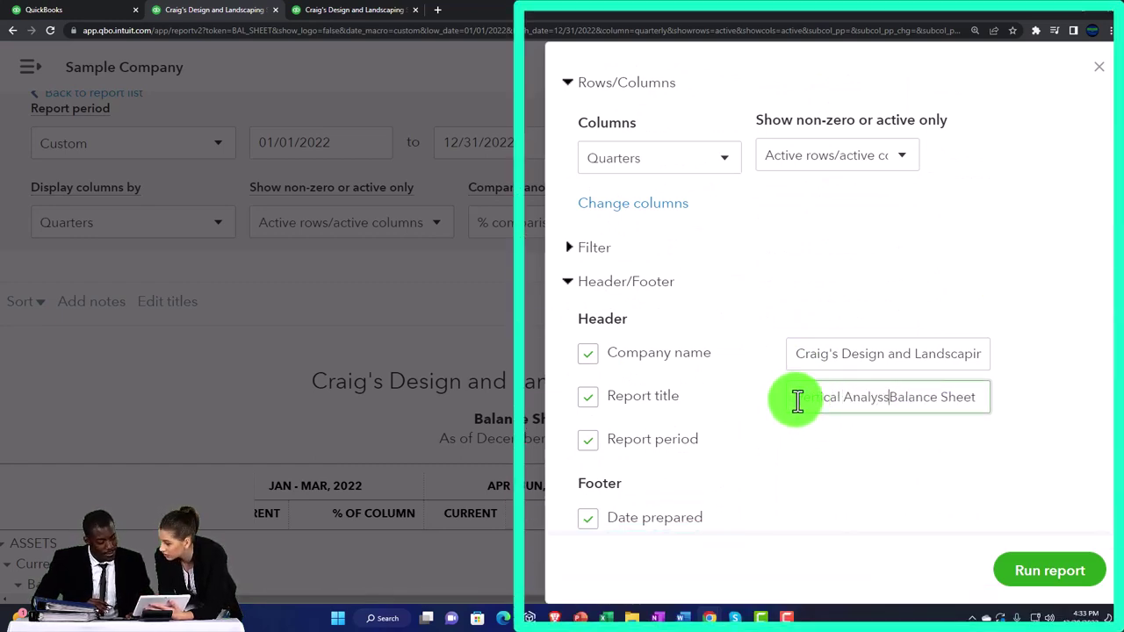
{"action": "key", "text": "BackSpace"}
{"action": "type", "text": "is"}
{"action": "scroll", "coordinate": [843, 428], "scroll_direction": "down", "scroll_amount": 1}
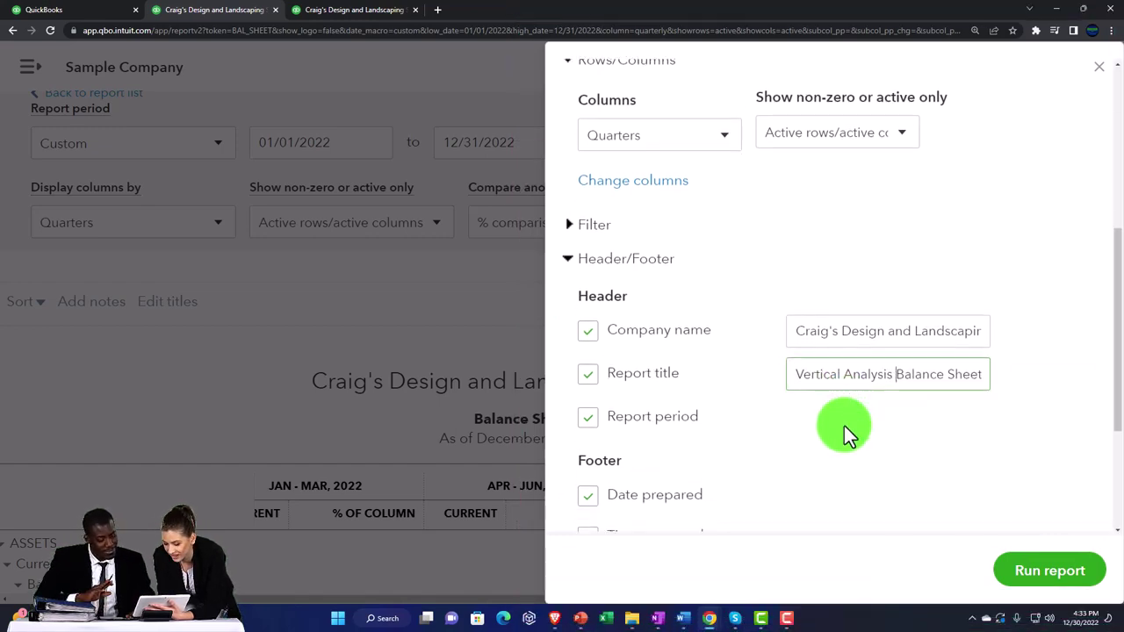
Remove the date prepared, time prepared and report basis from the footer, and run the customized report
{"action": "scroll", "coordinate": [844, 426], "scroll_direction": "down", "scroll_amount": 3}
{"action": "left_click", "coordinate": [588, 287]}
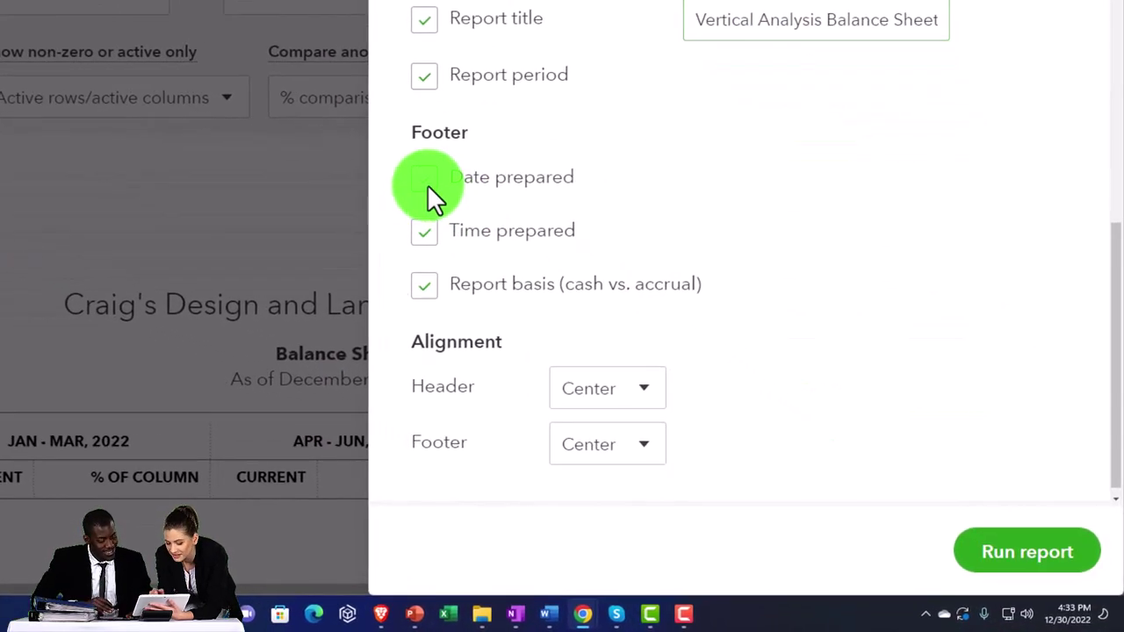
{"action": "left_click", "coordinate": [426, 231]}
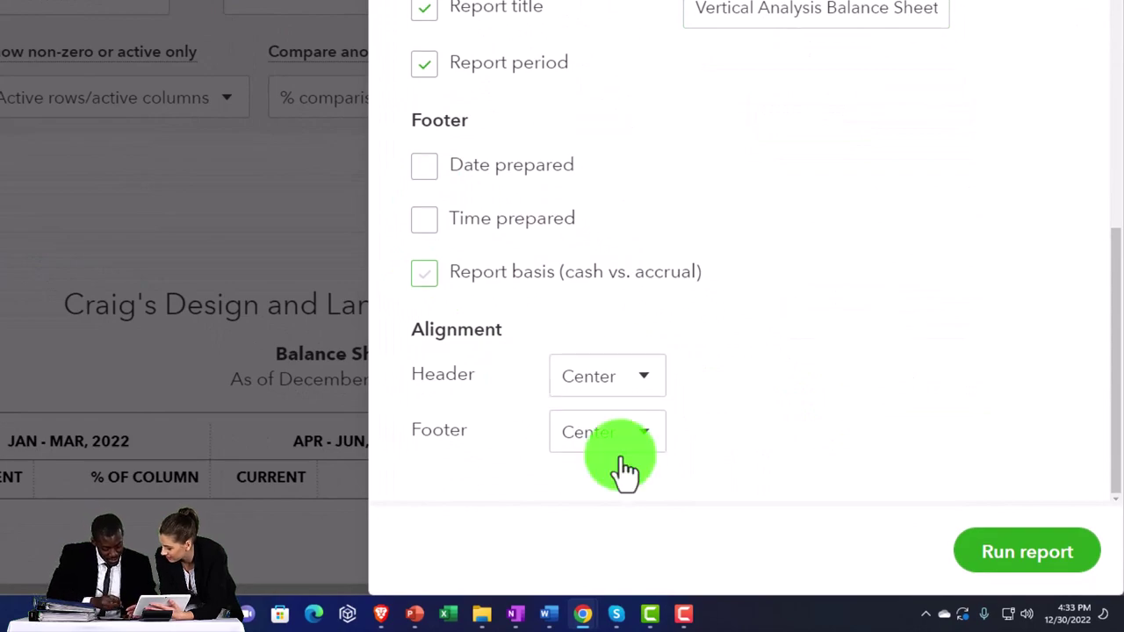
{"action": "left_click", "coordinate": [1010, 560]}
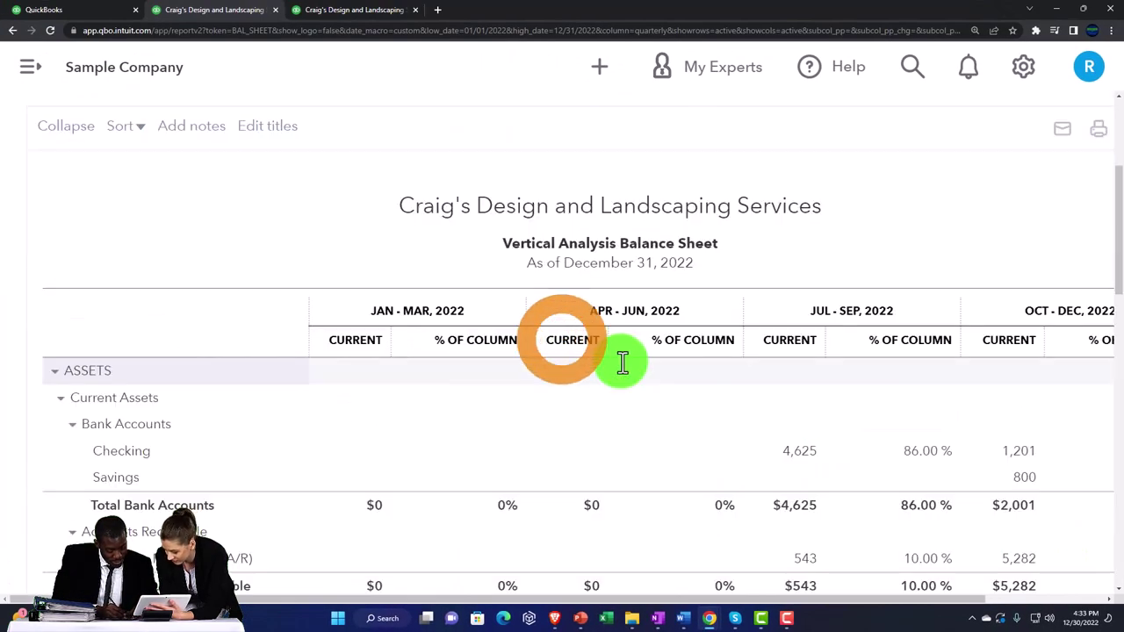
Set the Vertical Analysis Balance Sheet to display columns by Total Only and rerun the report
{"action": "scroll", "coordinate": [293, 352], "scroll_direction": "up", "scroll_amount": 2}
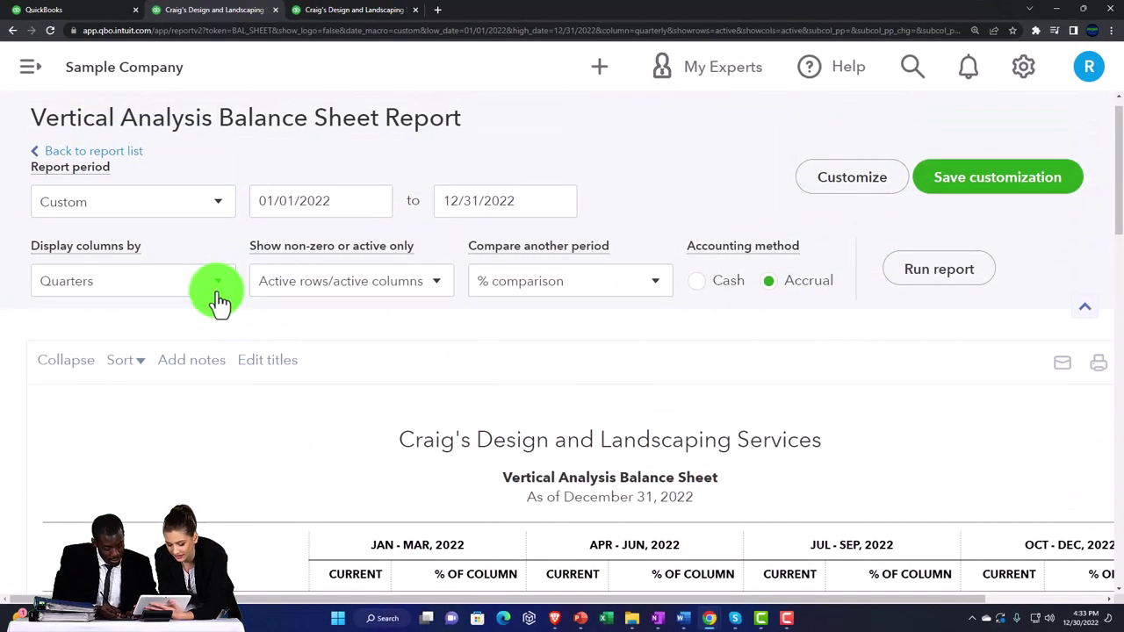
{"action": "left_click", "coordinate": [215, 289]}
{"action": "left_click", "coordinate": [163, 318]}
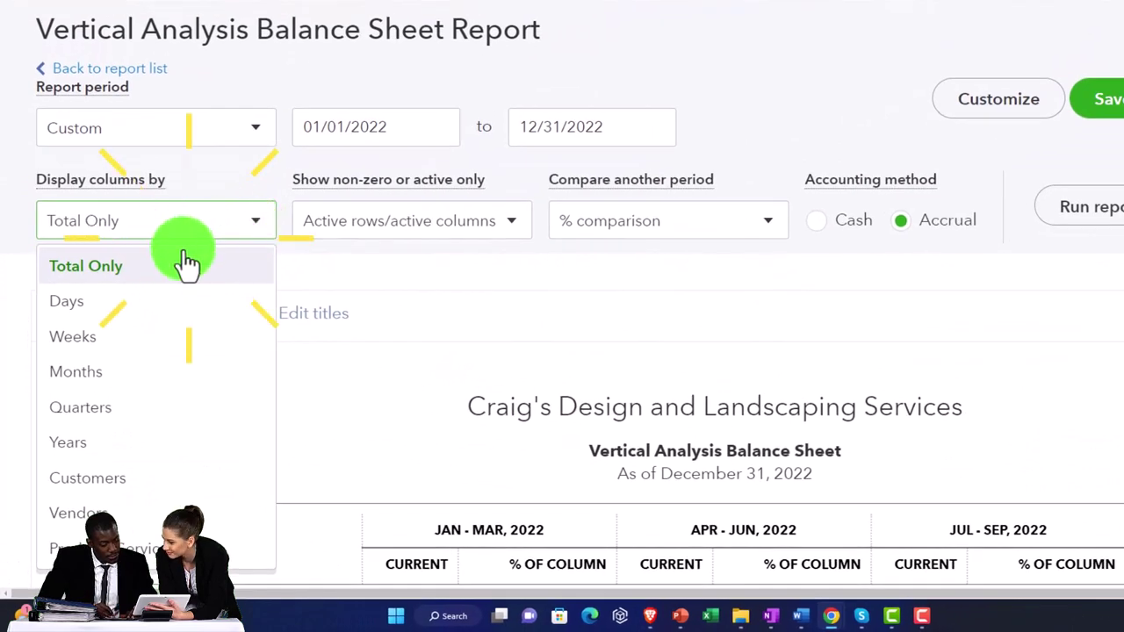
{"action": "left_click", "coordinate": [119, 276]}
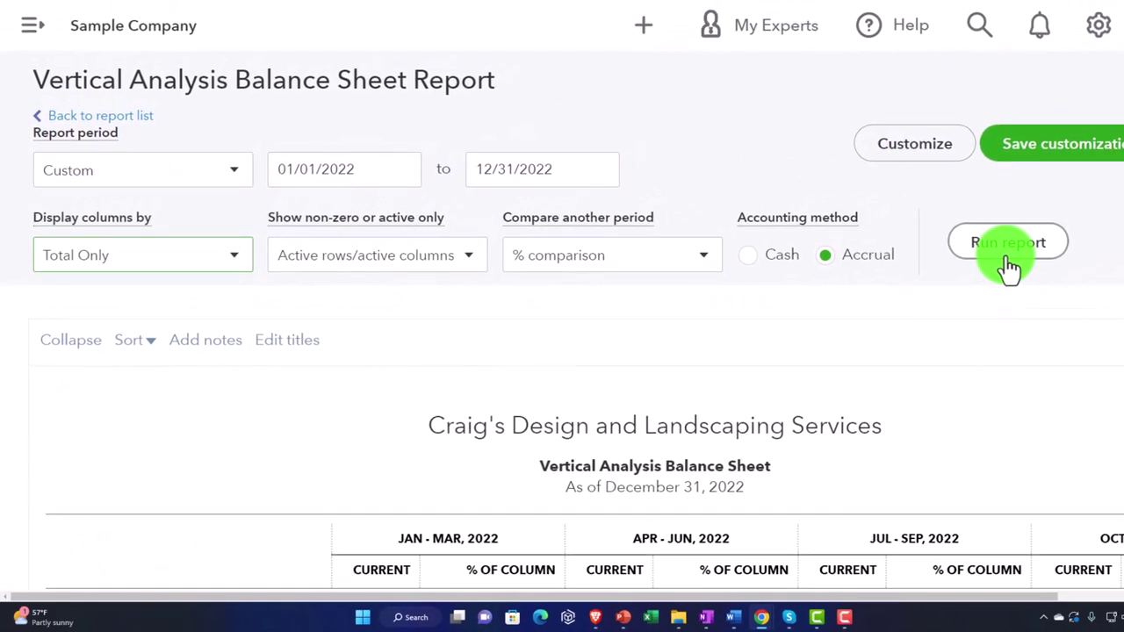
{"action": "left_click", "coordinate": [1098, 211]}
Review the rounded amounts and % of Column figures from the assets through the current liabilities
{"action": "scroll", "coordinate": [1003, 268], "scroll_direction": "down", "scroll_amount": 3}
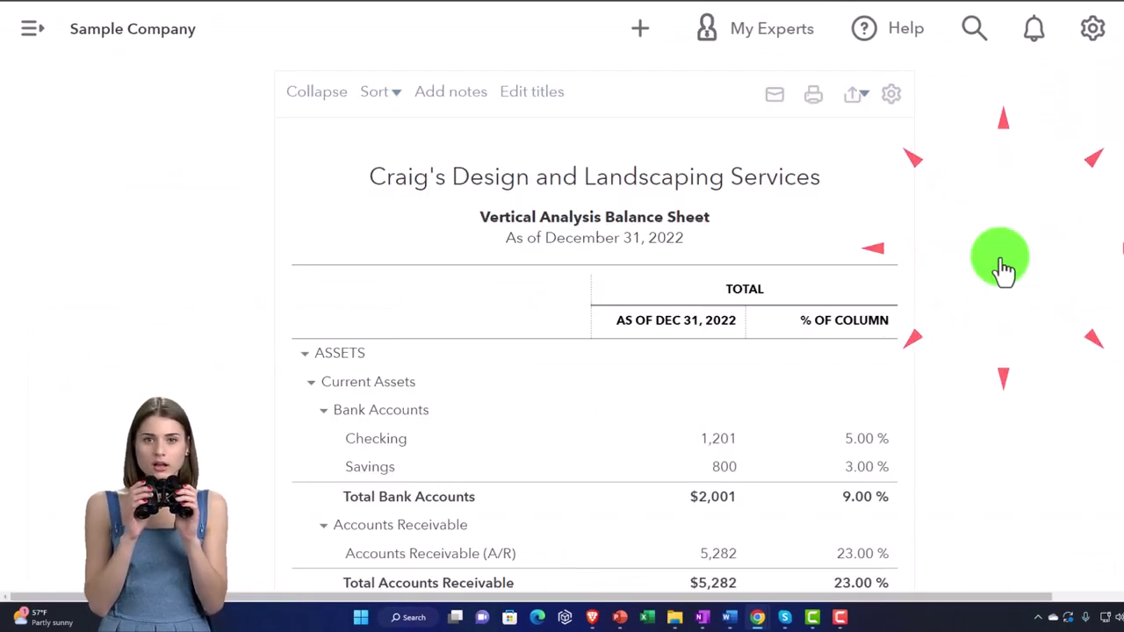
{"action": "scroll", "coordinate": [1003, 267], "scroll_direction": "down", "scroll_amount": 2}
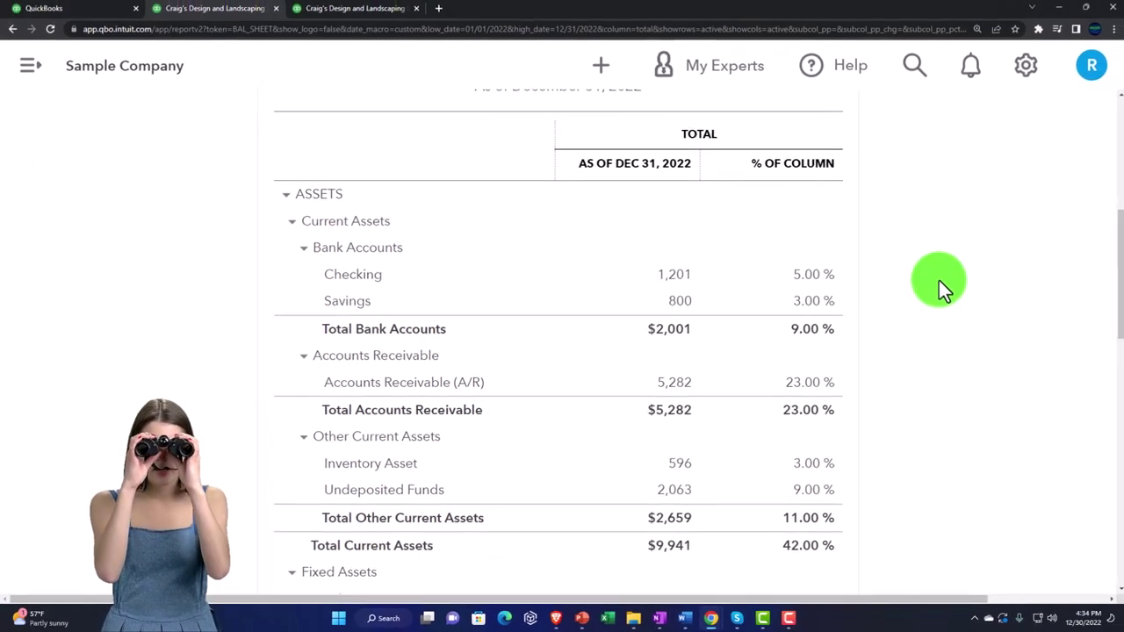
{"action": "scroll", "coordinate": [999, 261], "scroll_direction": "down", "scroll_amount": 2}
{"action": "scroll", "coordinate": [935, 280], "scroll_direction": "down", "scroll_amount": 10}
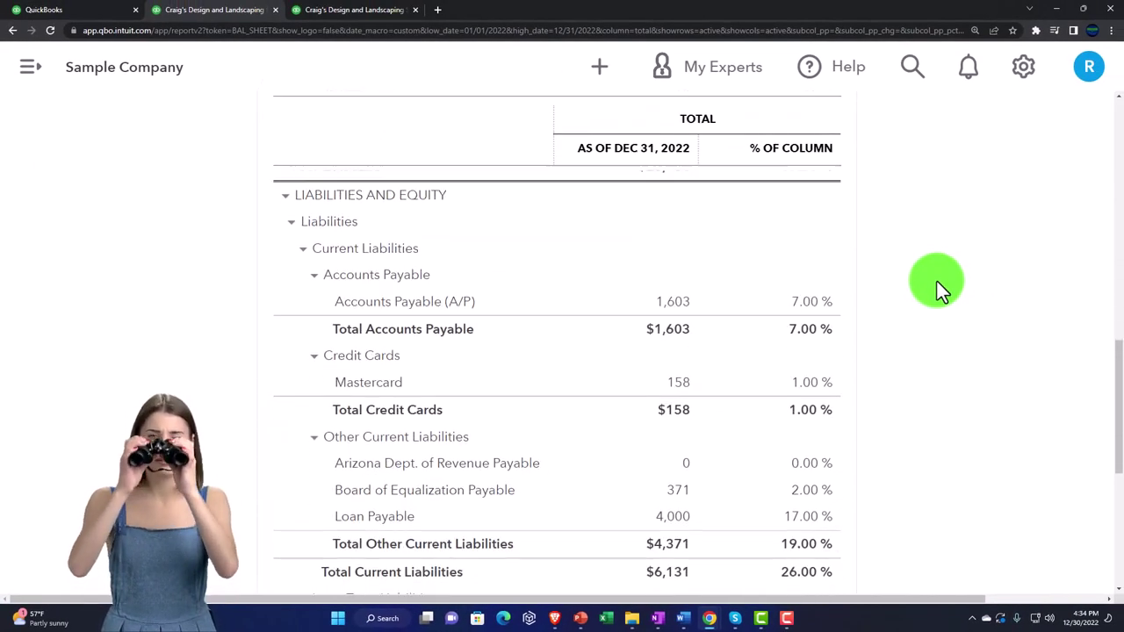
Preview the printable PDF of the report through the equity section on page 2, and close the preview
{"action": "scroll", "coordinate": [936, 280], "scroll_direction": "up", "scroll_amount": 15}
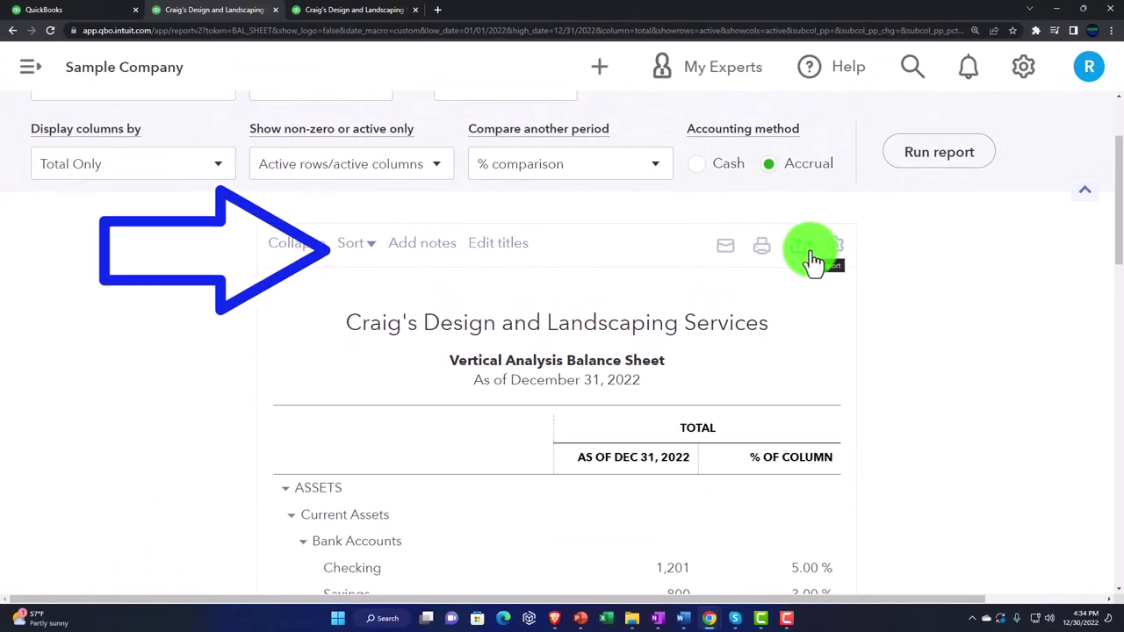
{"action": "left_click", "coordinate": [769, 254]}
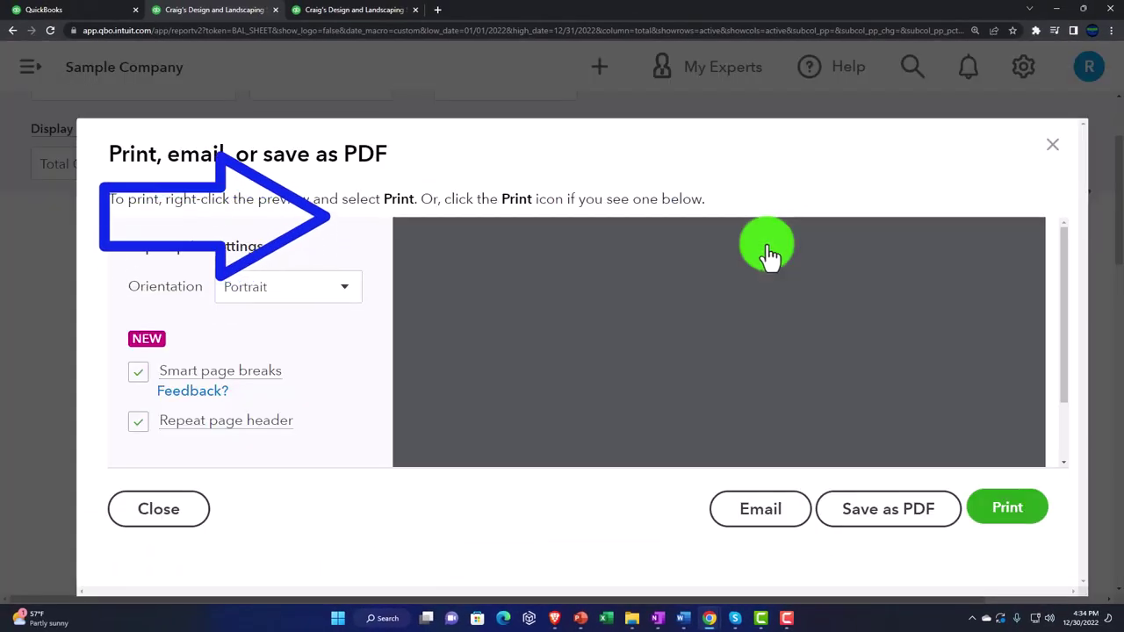
{"action": "scroll", "coordinate": [752, 296], "scroll_direction": "down", "scroll_amount": 6}
{"action": "scroll", "coordinate": [753, 296], "scroll_direction": "down", "scroll_amount": 5}
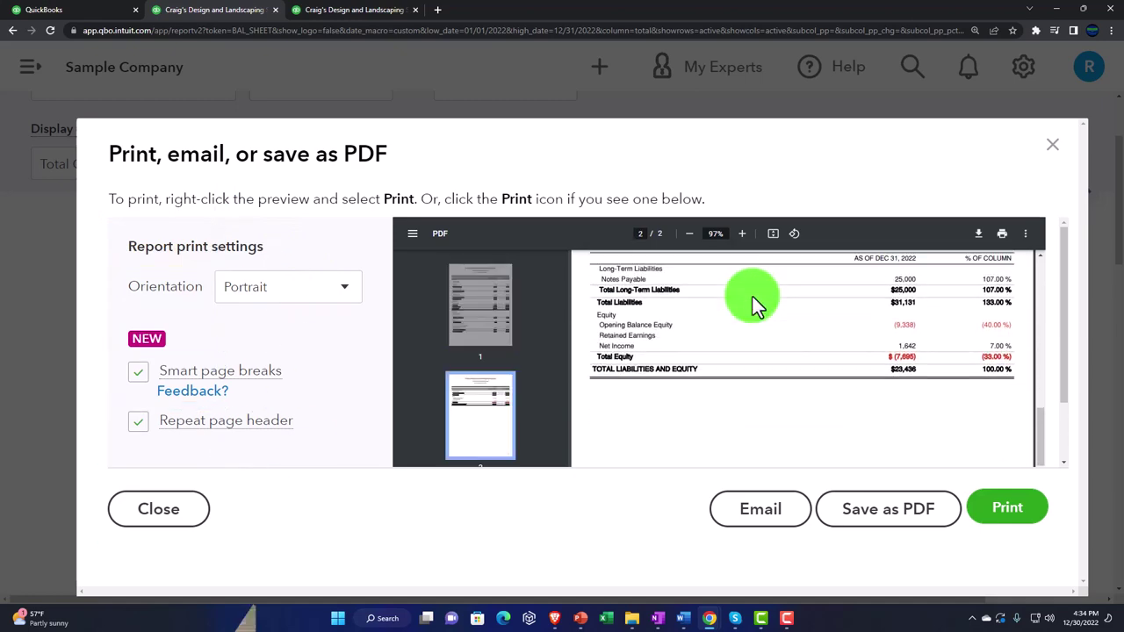
{"action": "left_click", "coordinate": [1059, 157]}
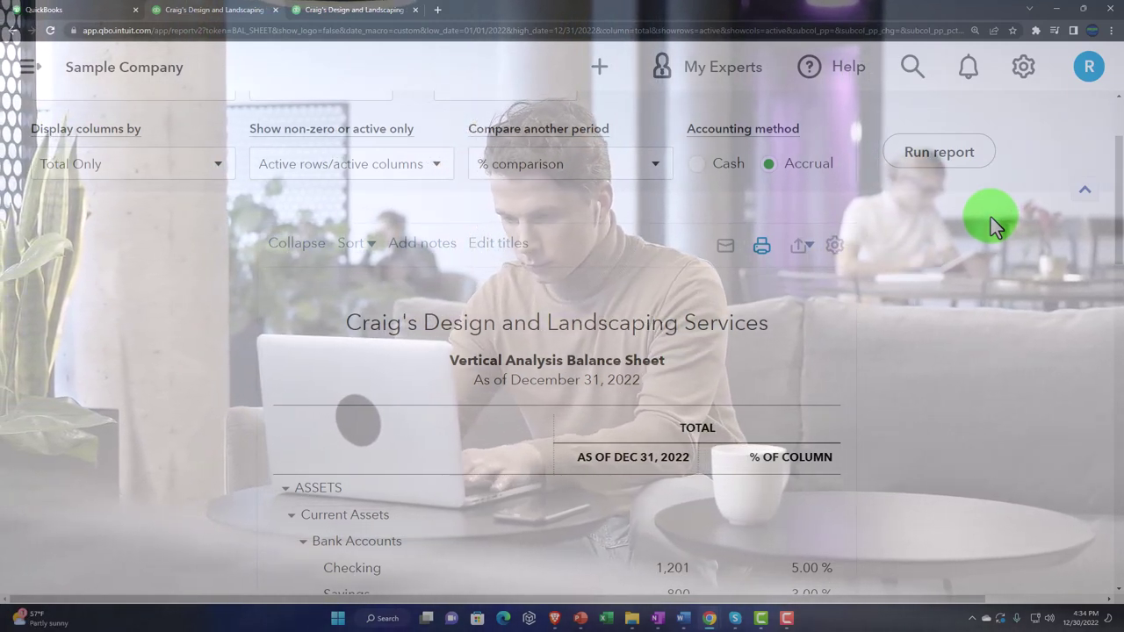
Save the report customization under the name "Vertical Analysis Balance Sheet" with no group and no sharing
{"action": "scroll", "coordinate": [990, 217], "scroll_direction": "up", "scroll_amount": 2}
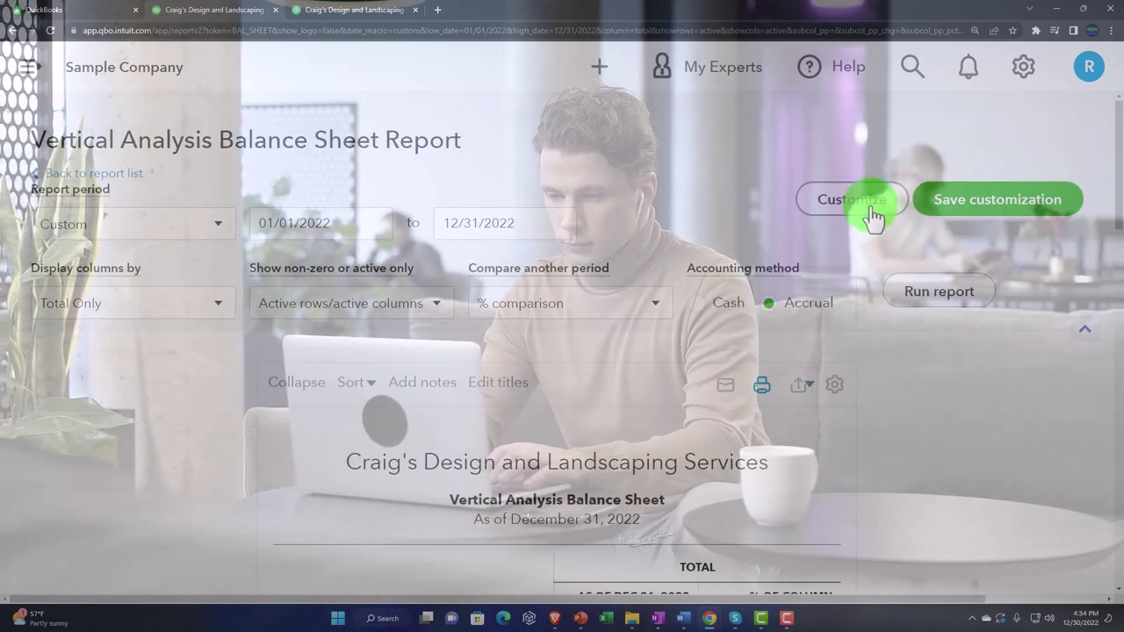
{"action": "left_click", "coordinate": [939, 211]}
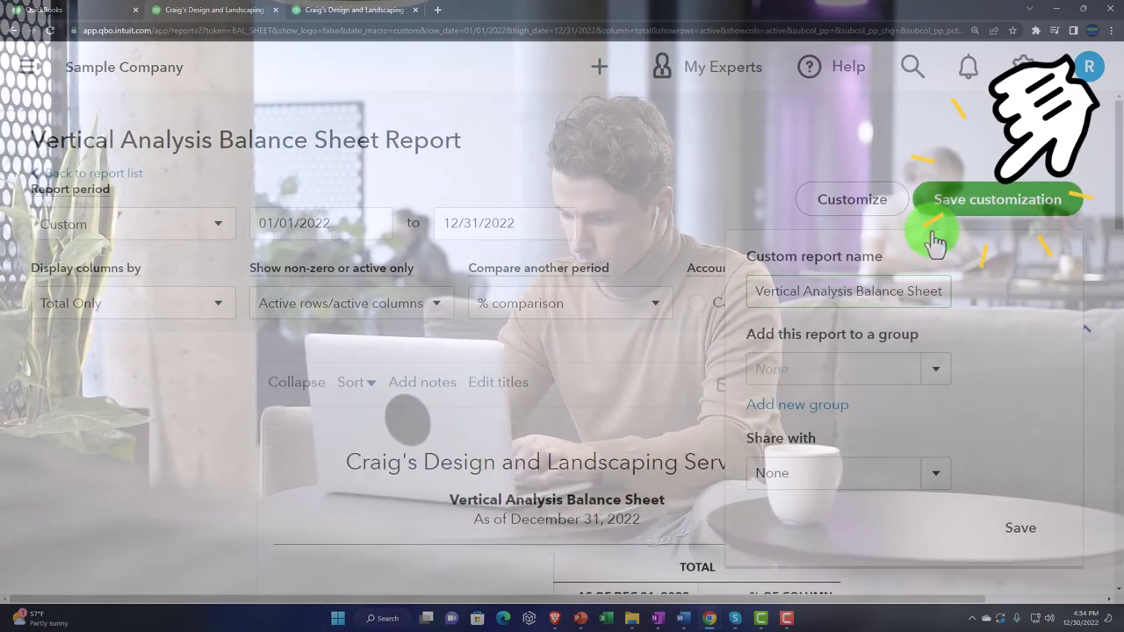
{"action": "left_click", "coordinate": [1019, 528]}
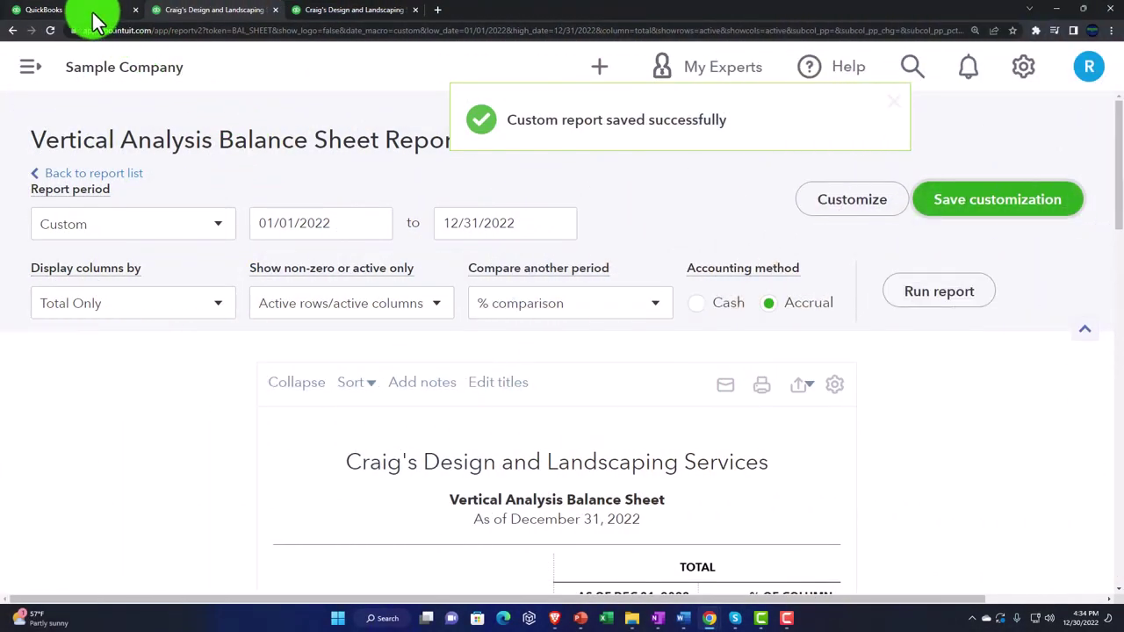
Reload the Reports page in the original QuickBooks browser tab and check the custom reports list for the saved Vertical Analysis Balance Sheet
{"action": "left_click", "coordinate": [91, 13]}
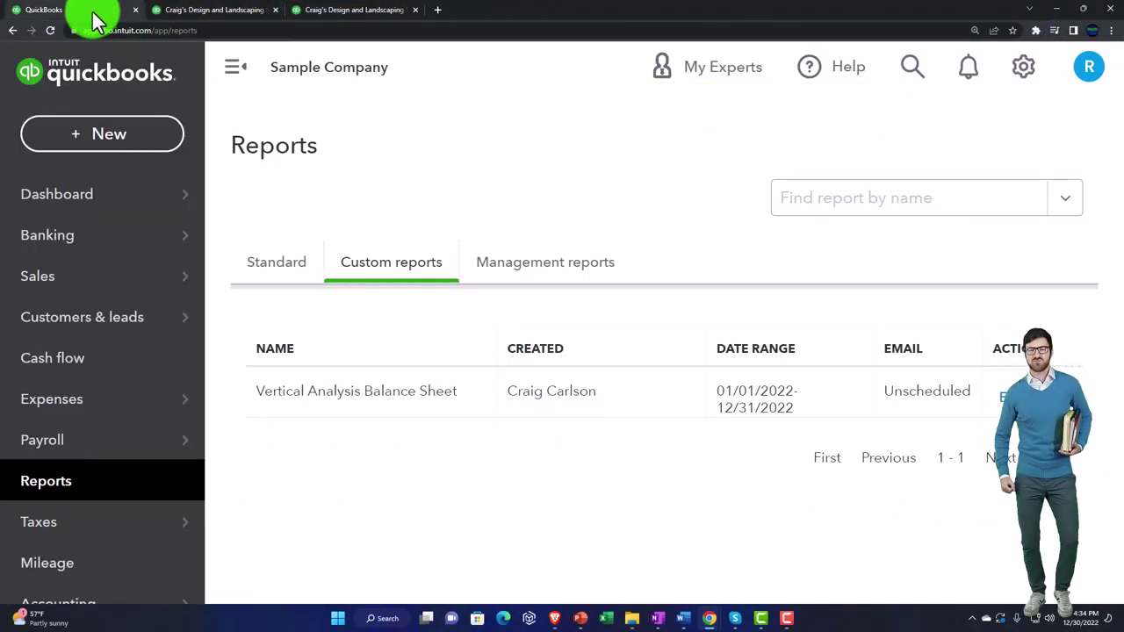
{"action": "left_click", "coordinate": [51, 29]}
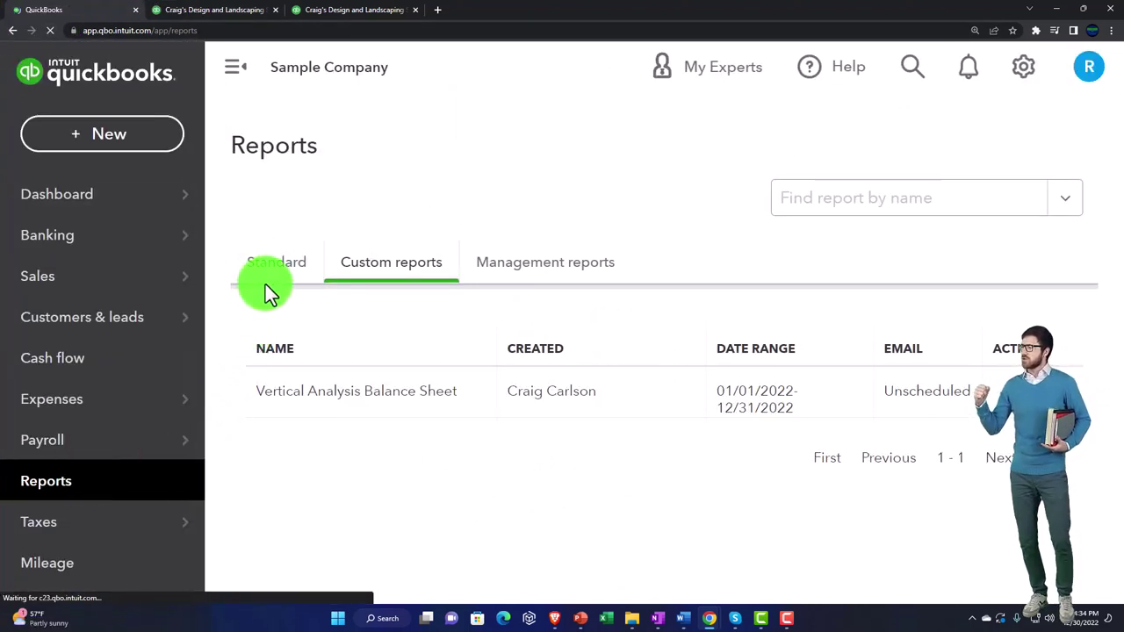
{"action": "left_click", "coordinate": [268, 283]}
{"action": "left_click", "coordinate": [378, 276]}
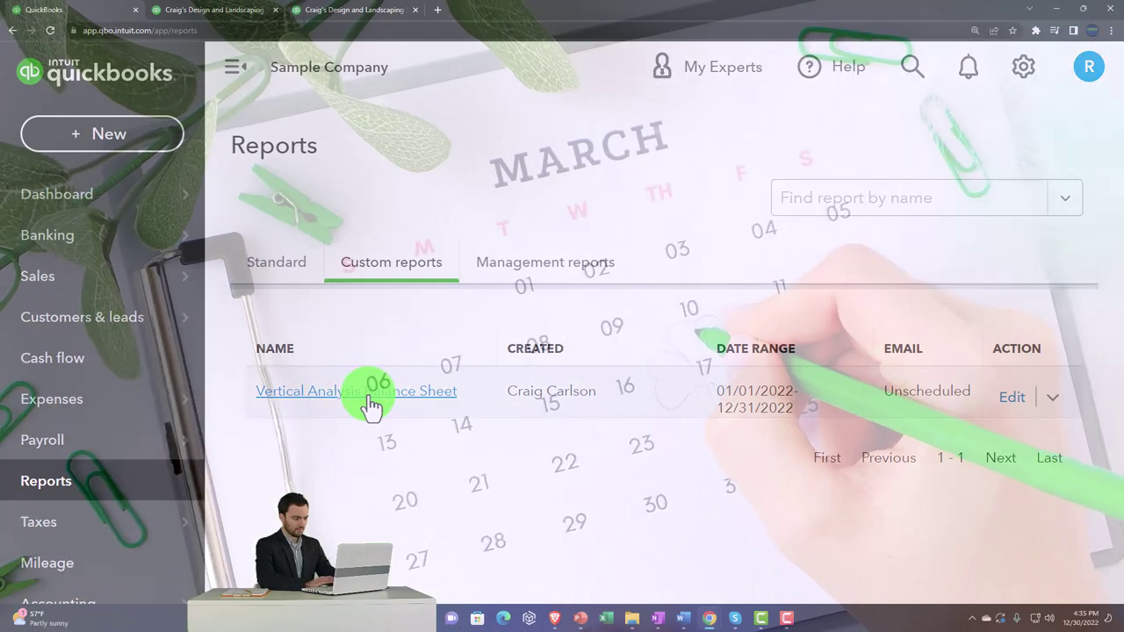
Switch QuickBooks to Business view and show the standard reports in the Reports section under Business overview
{"action": "left_click", "coordinate": [1023, 72]}
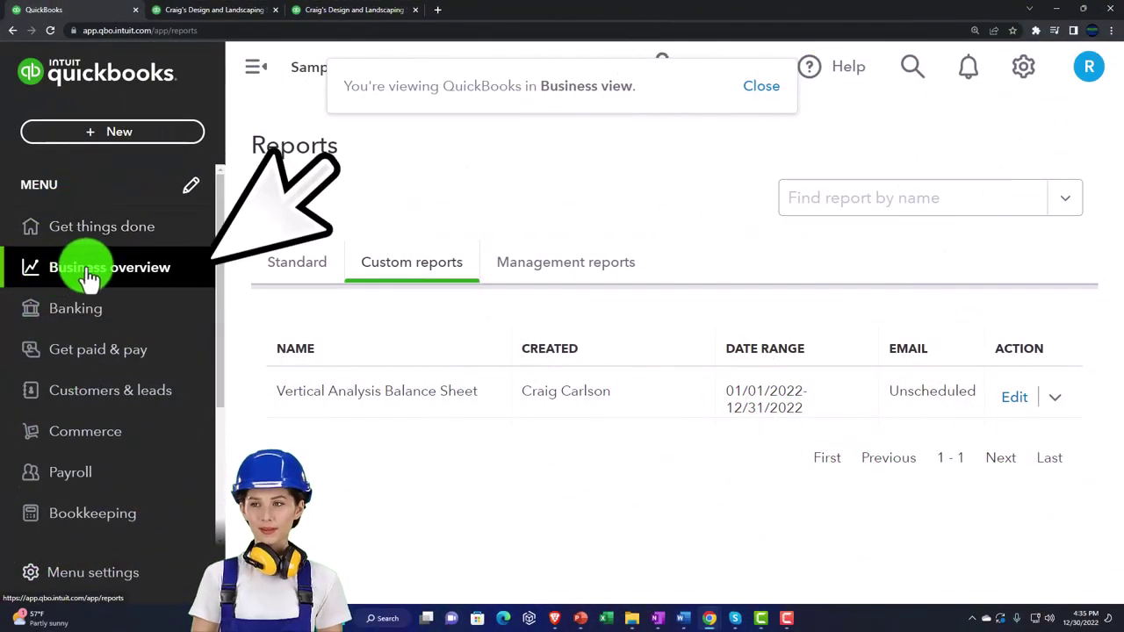
{"action": "left_click", "coordinate": [88, 274]}
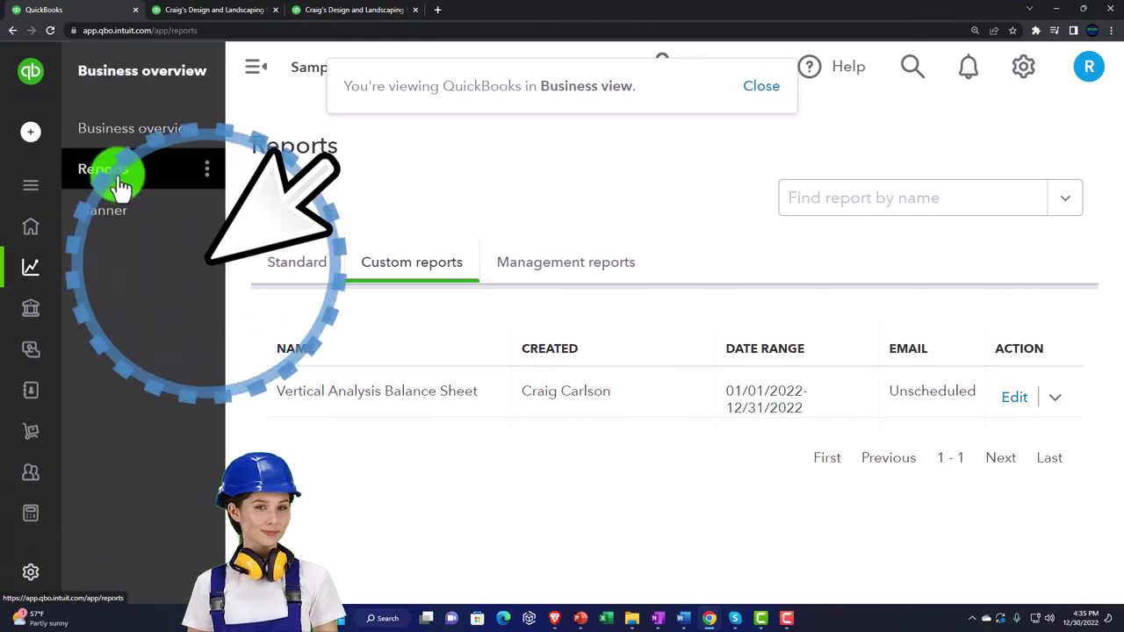
{"action": "left_click", "coordinate": [295, 279]}
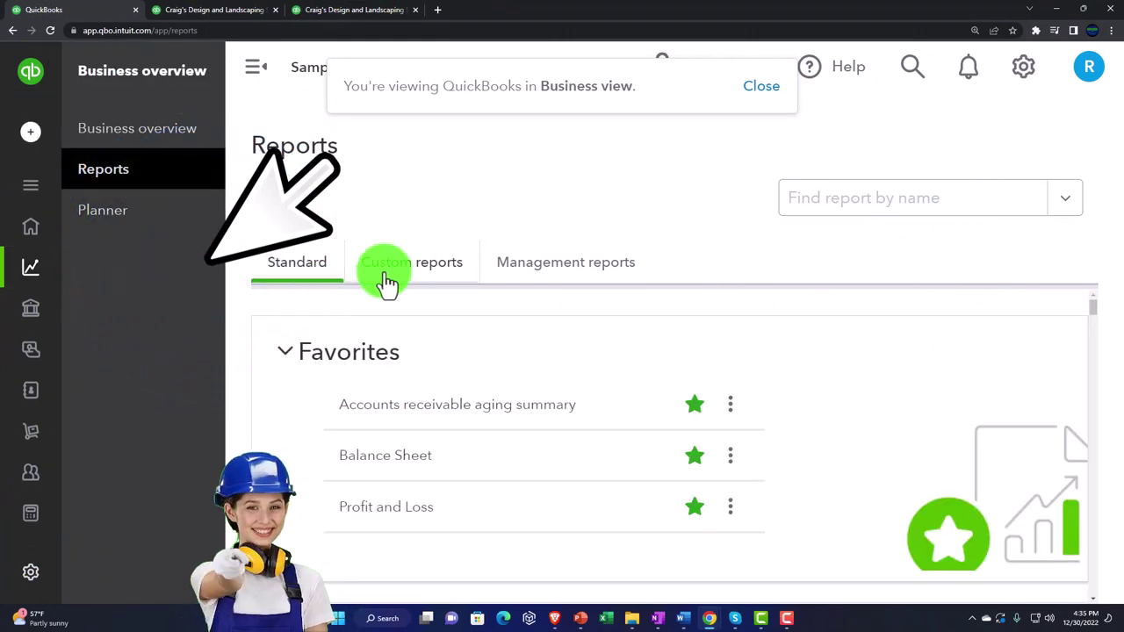